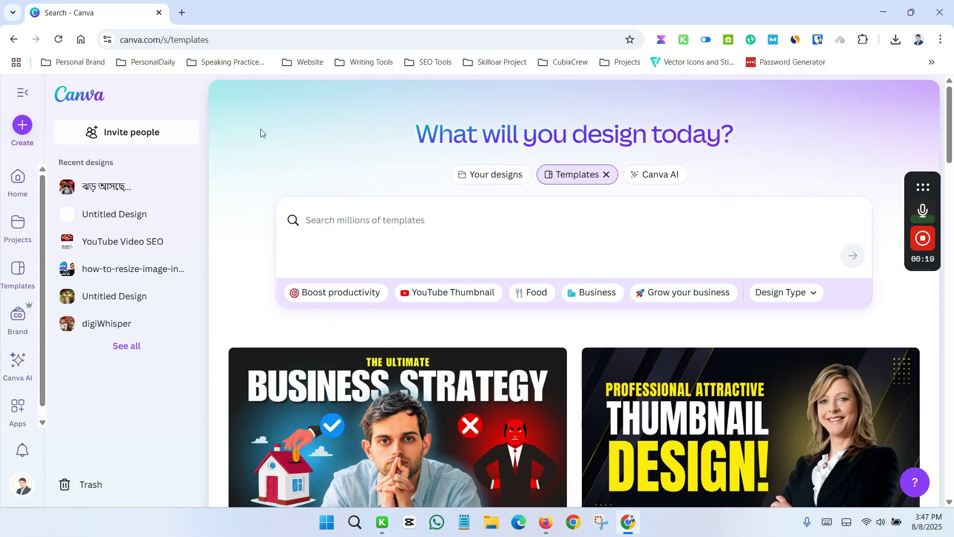
- Go back from the template search results to Canva's Home page using the Canva logo
click(88, 101)
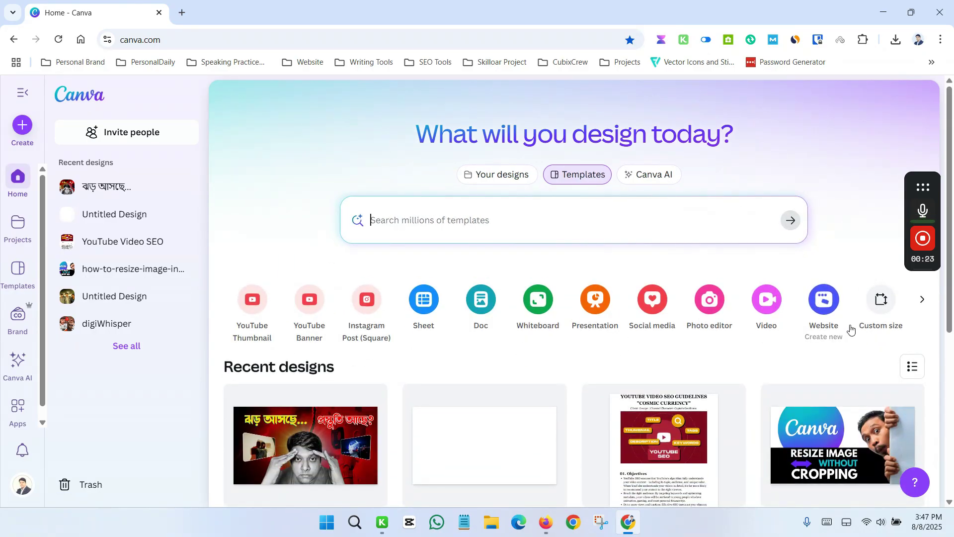
- Create a blank custom-size design of 35 × 45 mm, with units in millimetres
click(879, 311)
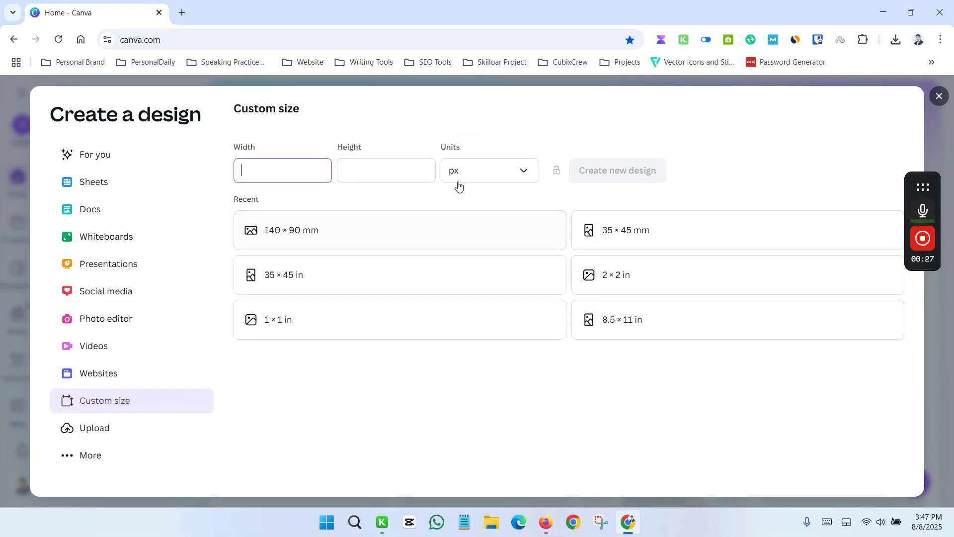
click(511, 174)
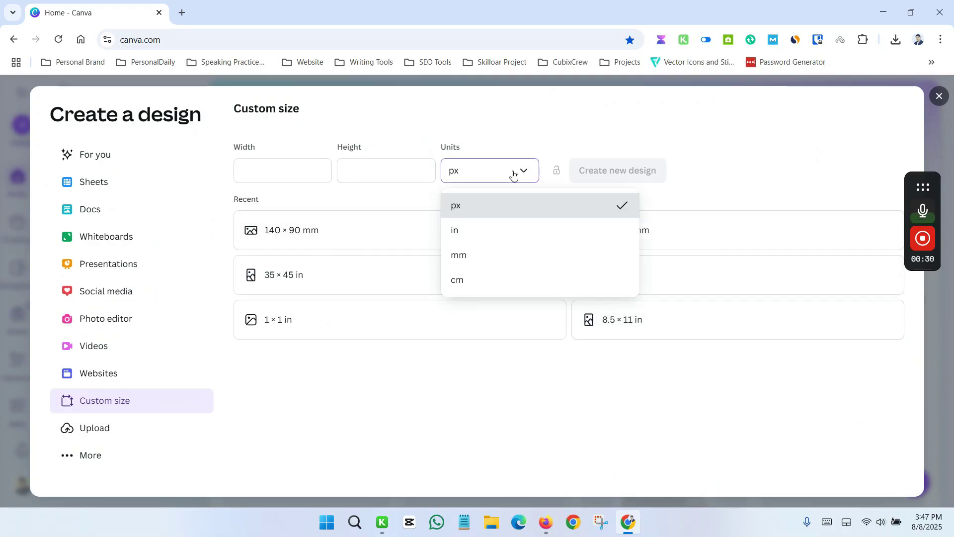
click(483, 261)
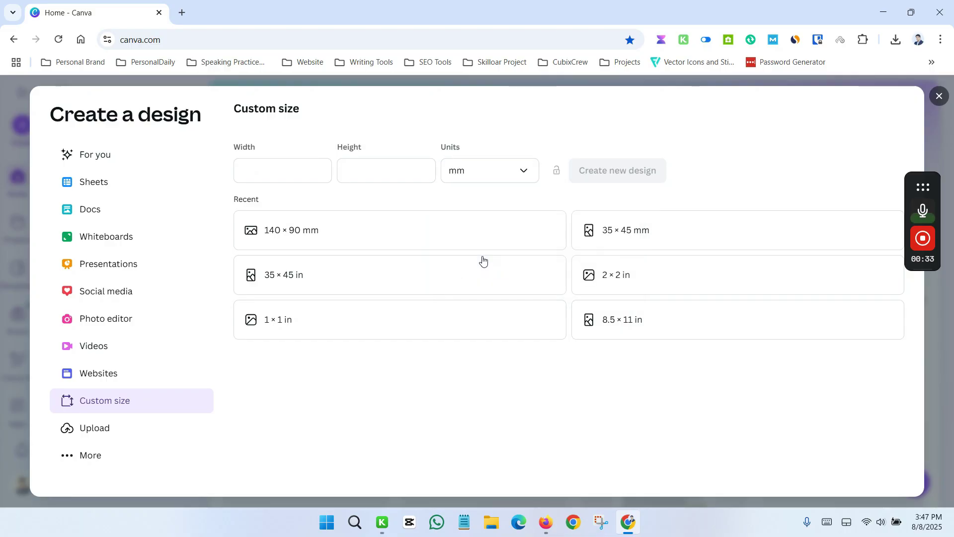
click(267, 174)
text(35)
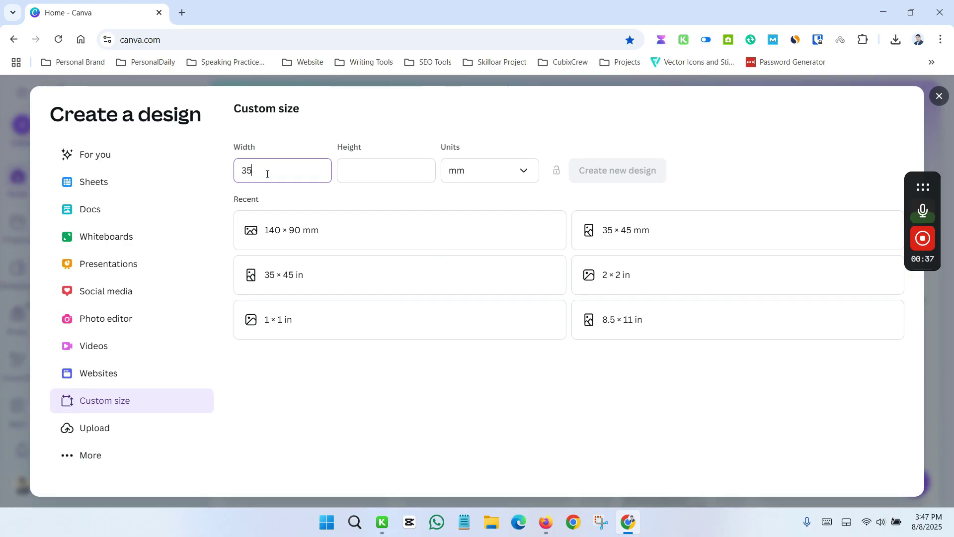
click(390, 171)
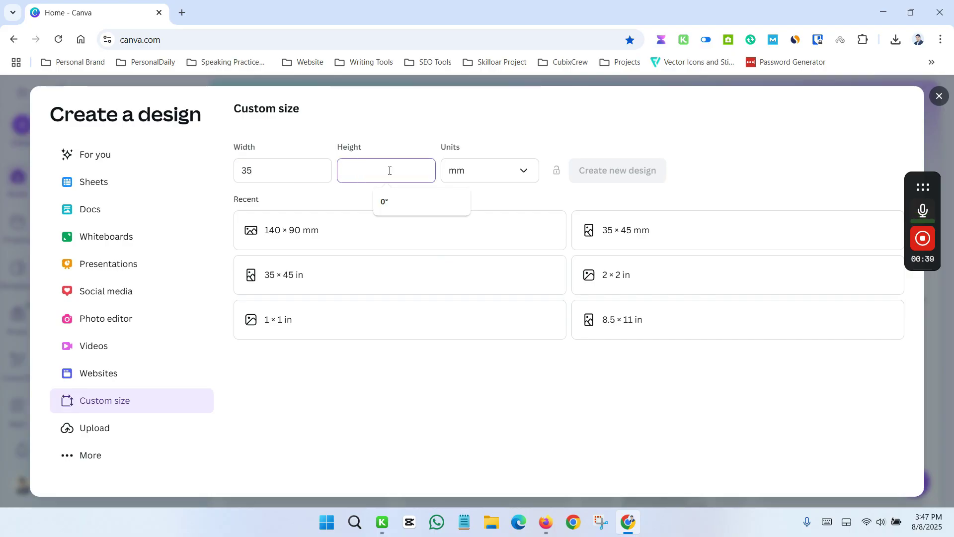
text(45)
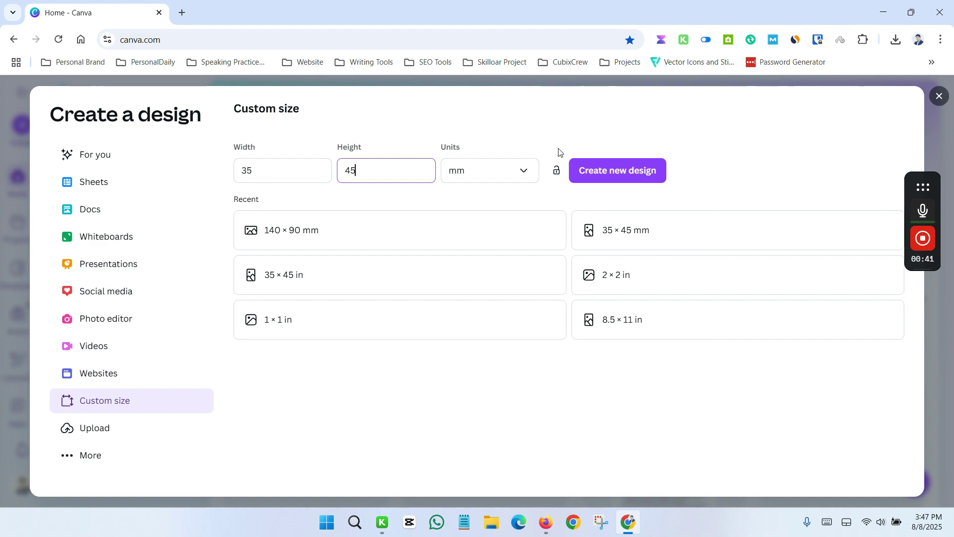
click(624, 177)
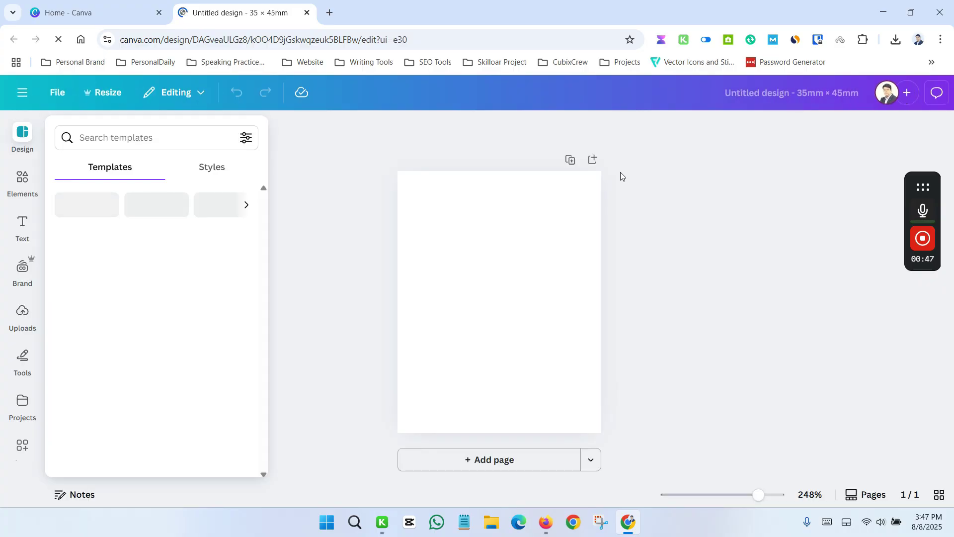
- Hide the template suggestions and turn on margin guides for the blank page
click(362, 231)
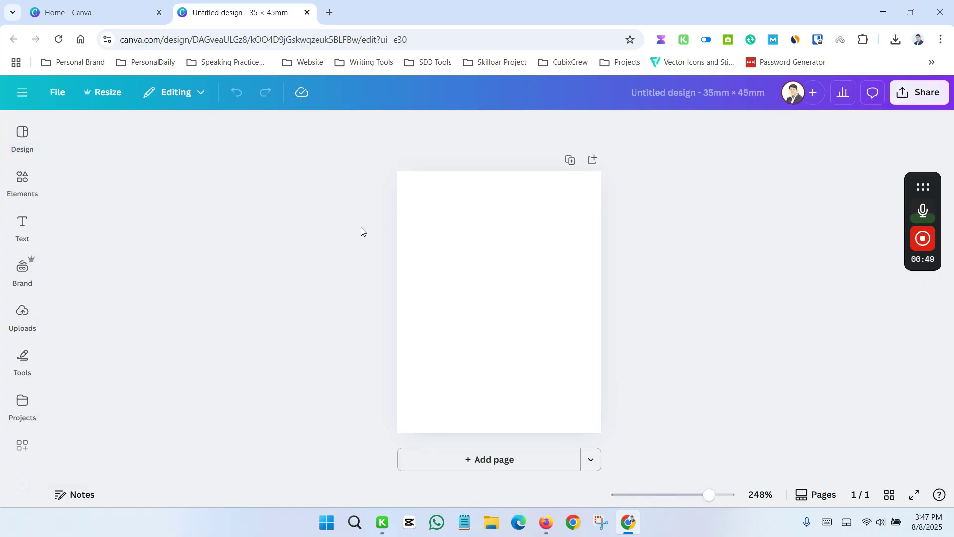
click(508, 250)
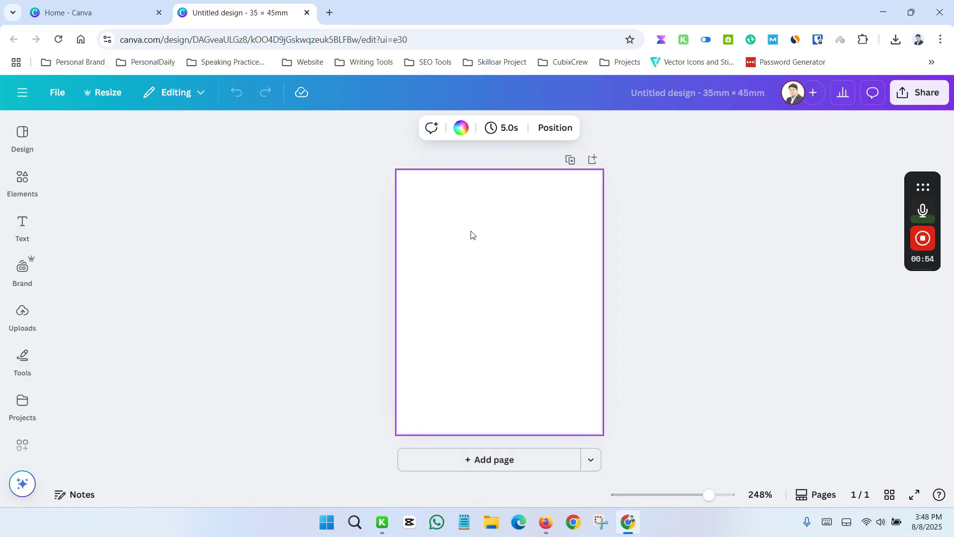
click(47, 92)
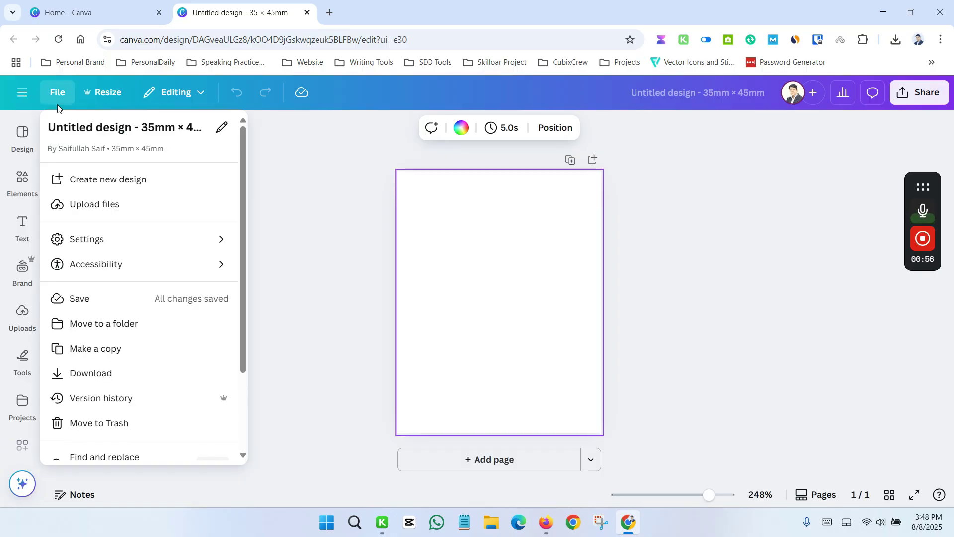
mouse_move(134, 242)
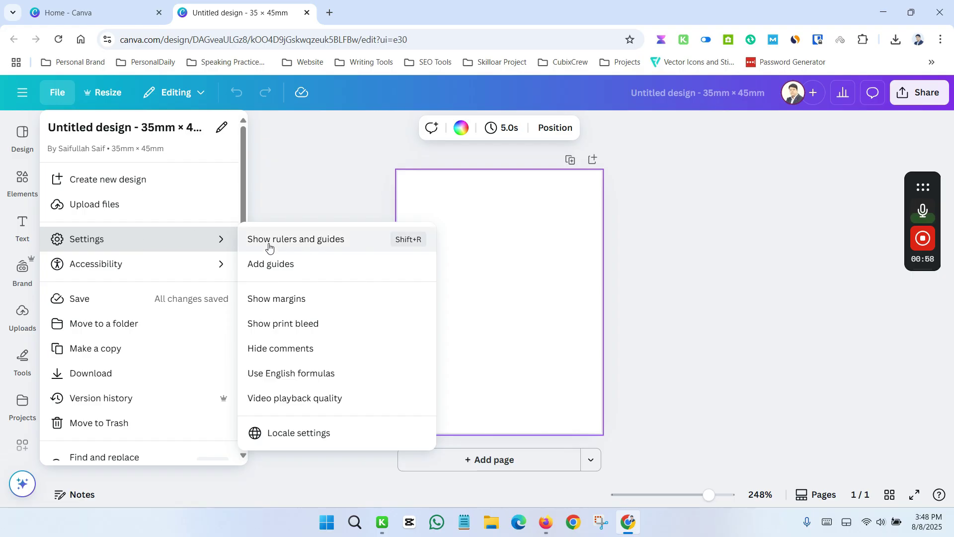
click(294, 301)
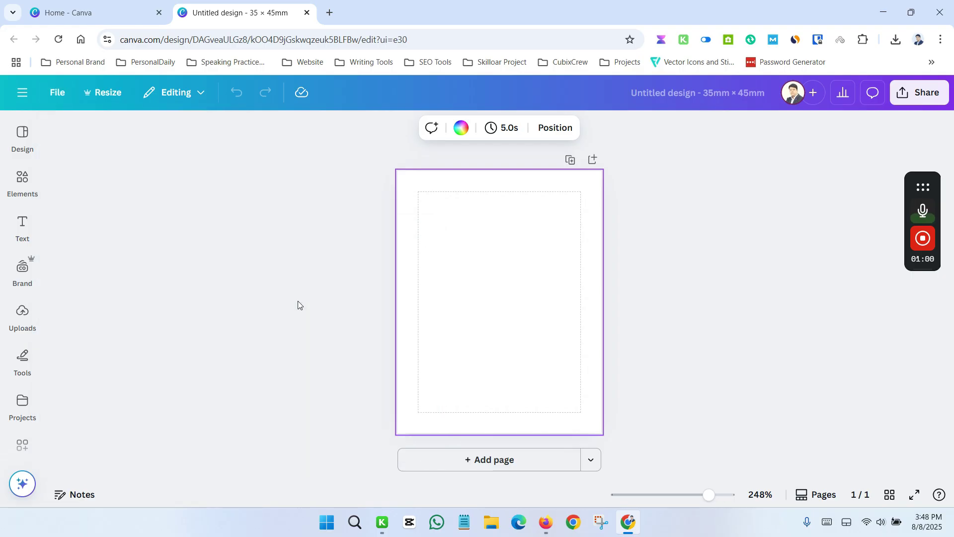
- Turn on the print bleed display around the page
click(671, 277)
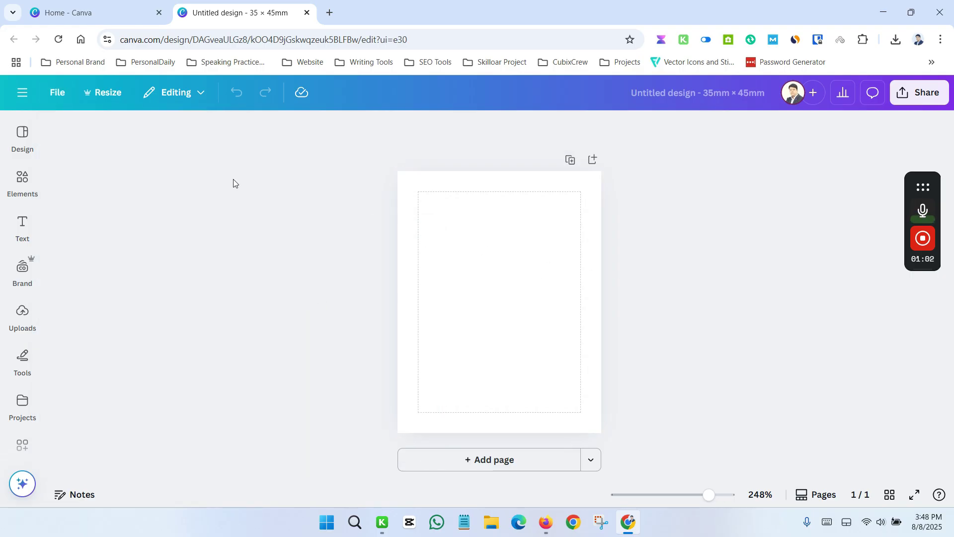
click(58, 94)
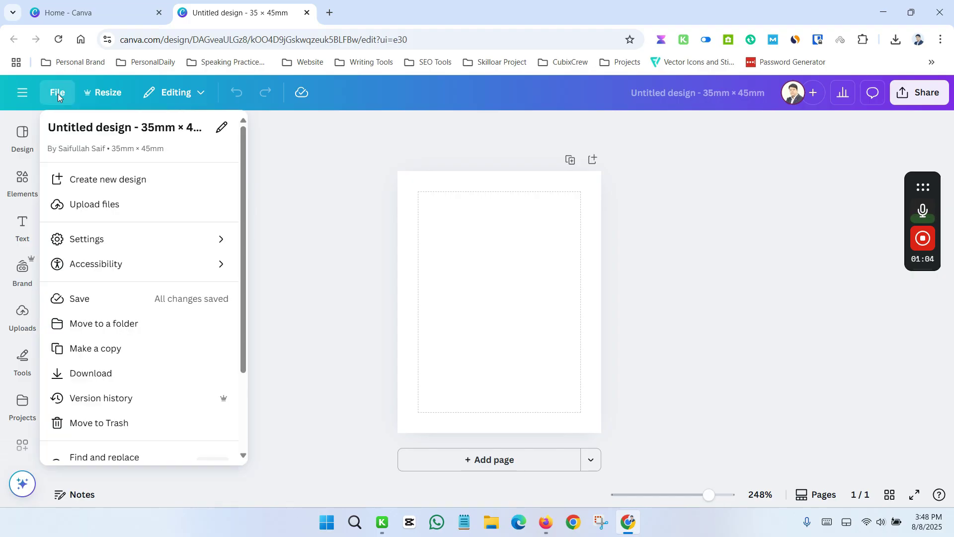
mouse_move(94, 238)
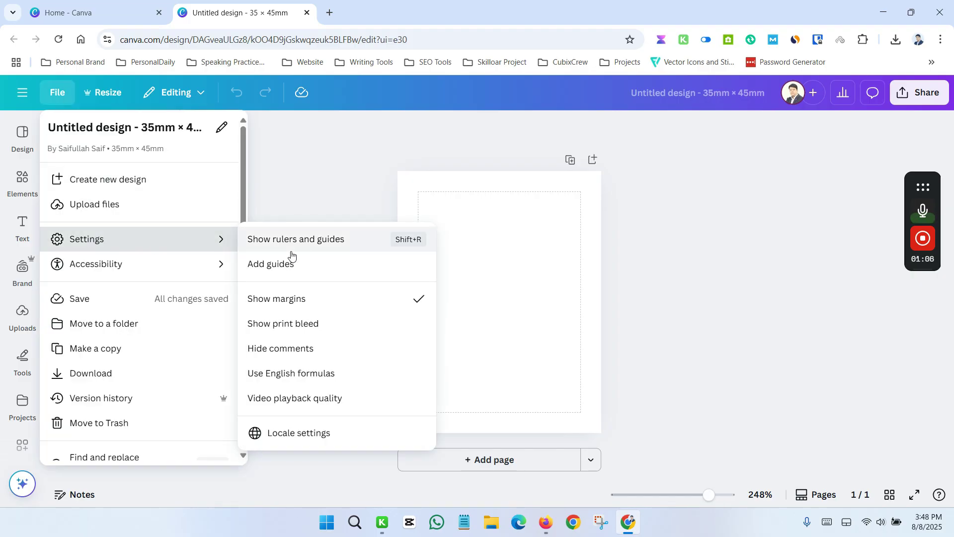
click(295, 330)
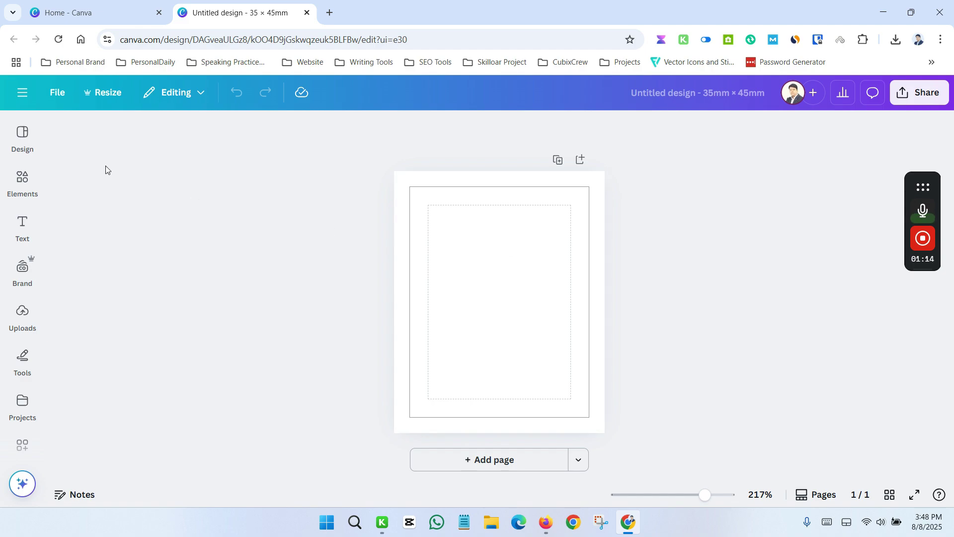
- Add a square from Elements and stretch it to the page's bleed edges
click(21, 180)
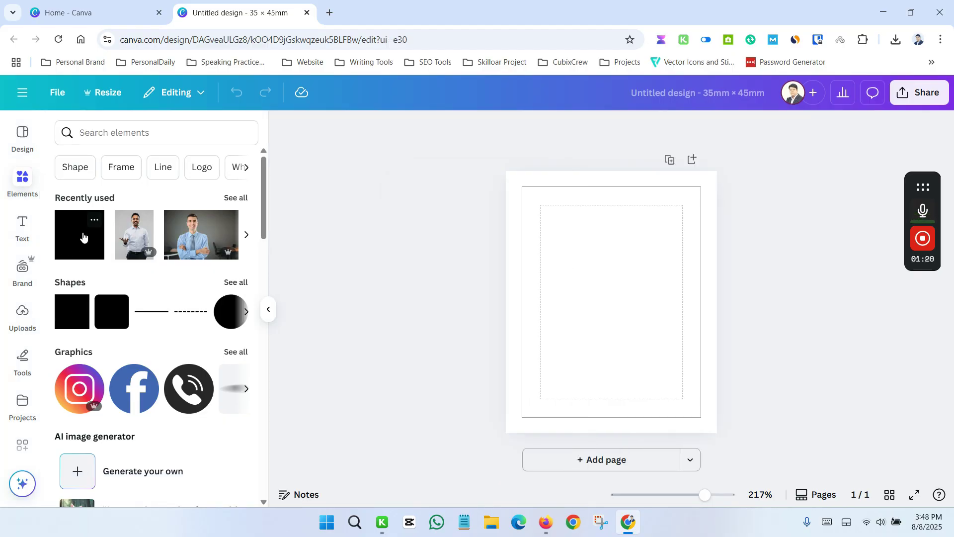
click(65, 317)
click(664, 319)
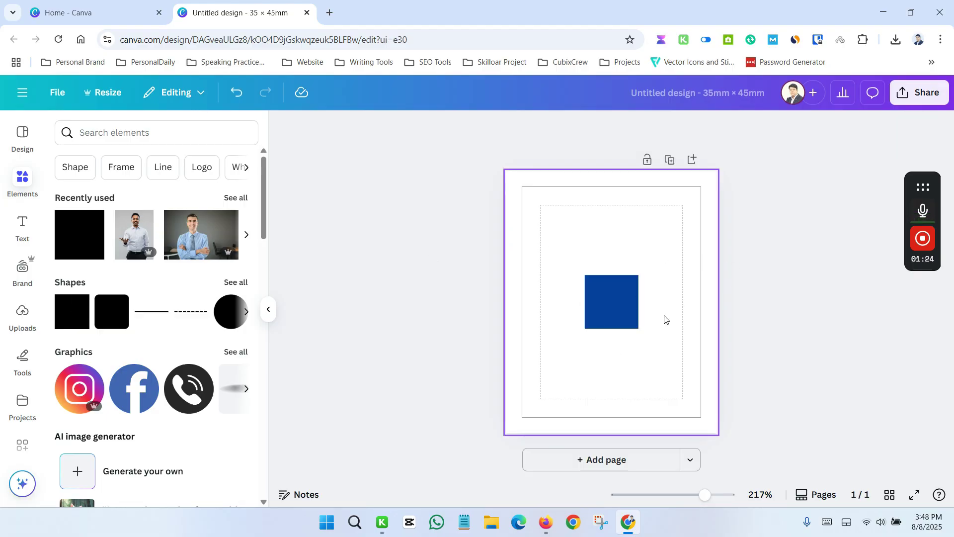
drag(616, 306, 697, 412)
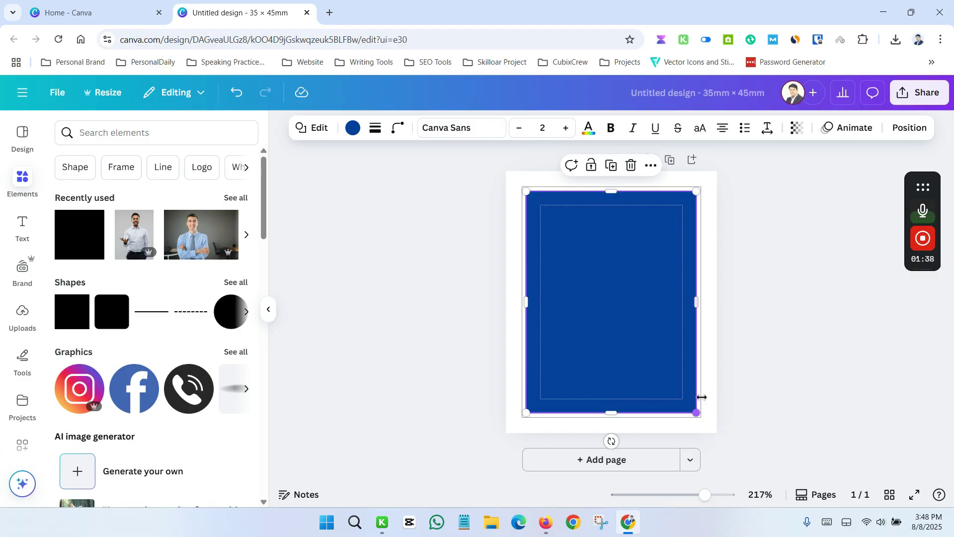
click(775, 296)
click(610, 273)
- Give the rectangle the custom fill colour #F5F5F5
click(353, 129)
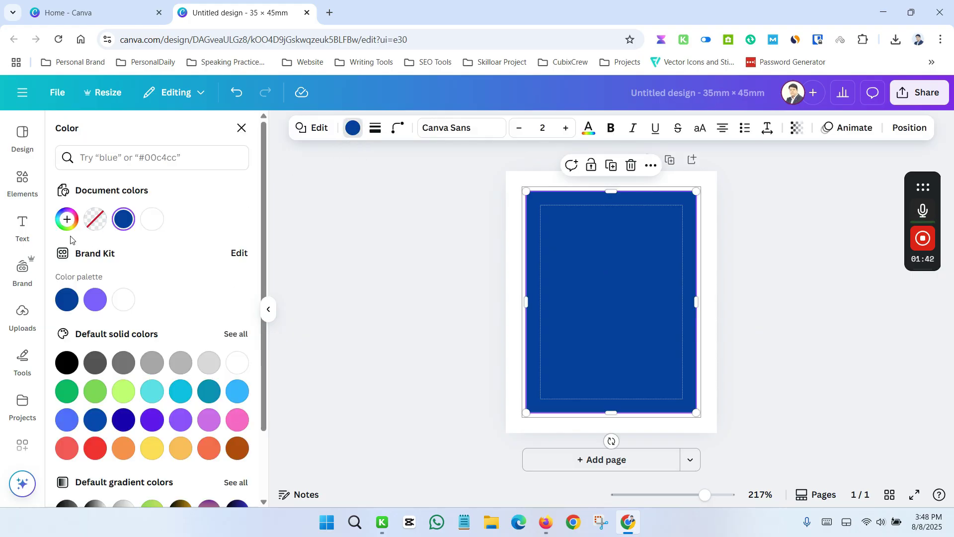
click(67, 220)
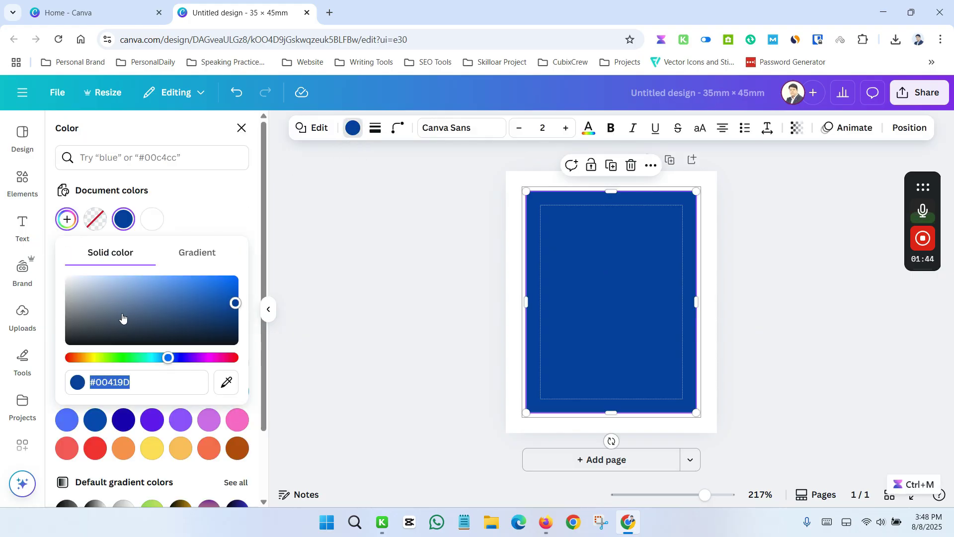
click(141, 380)
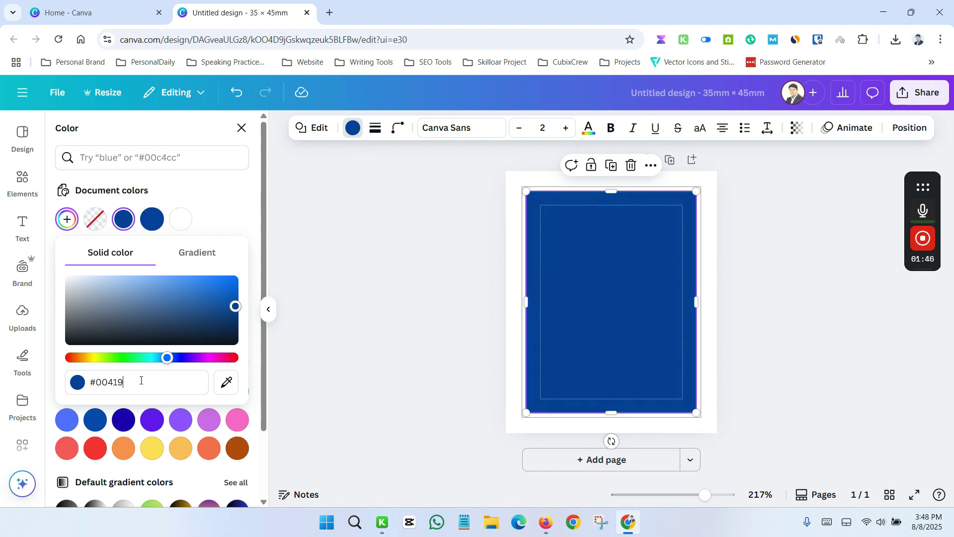
key(BackSpace)
key(BackSpace)
key(BackSpace)
key(BackSpace)
key(BackSpace)
key(BackSpace)
text(F)
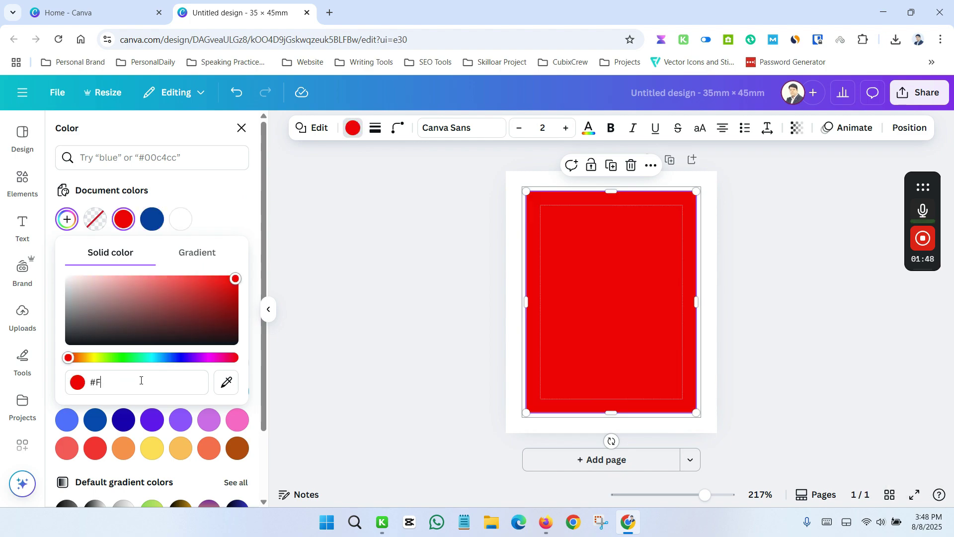
text(5F5F5)
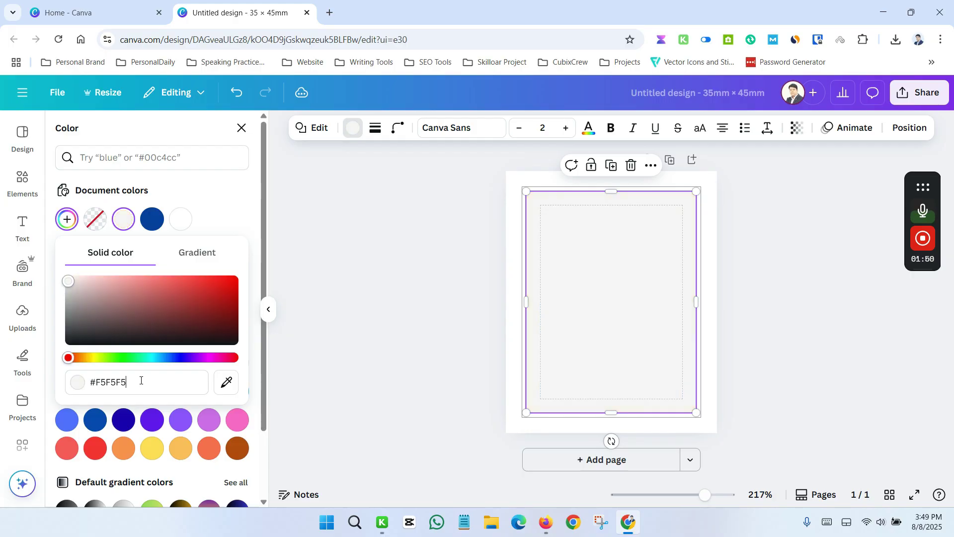
key(Escape)
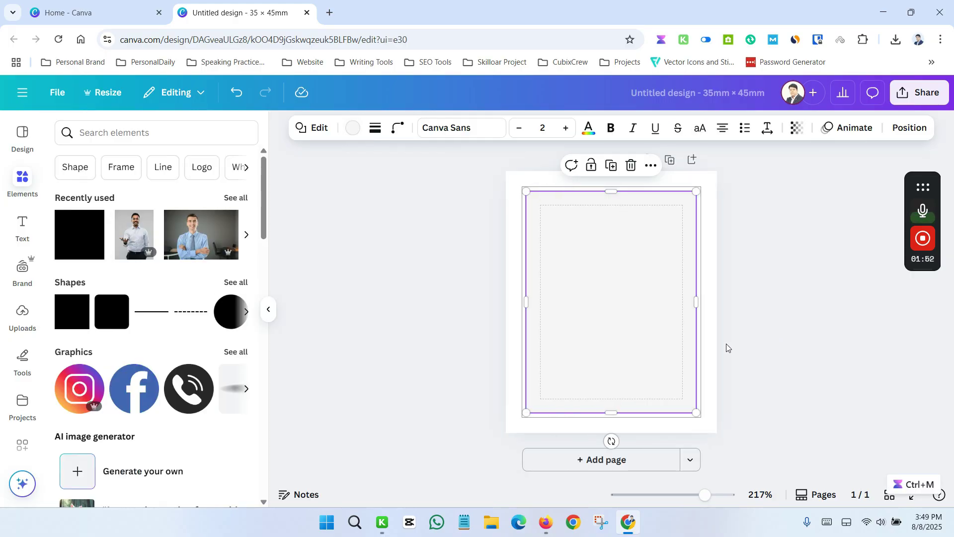
- Search Elements photos for 'a professional man' and add the man in shirt and tie
click(780, 275)
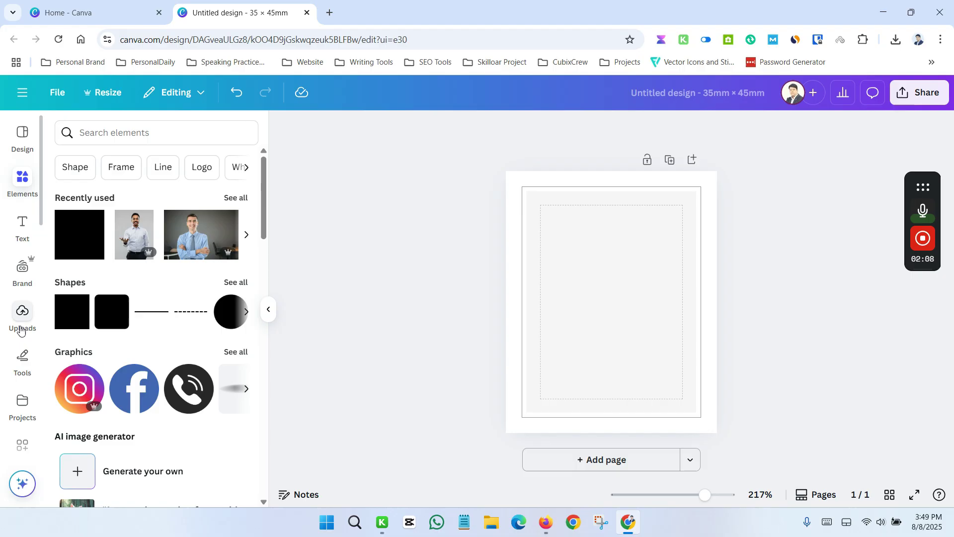
click(26, 182)
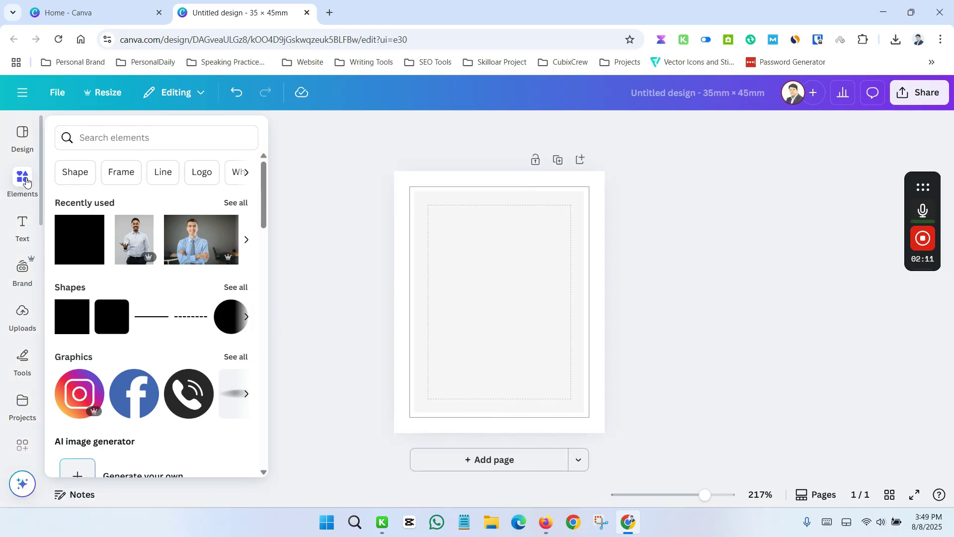
click(130, 139)
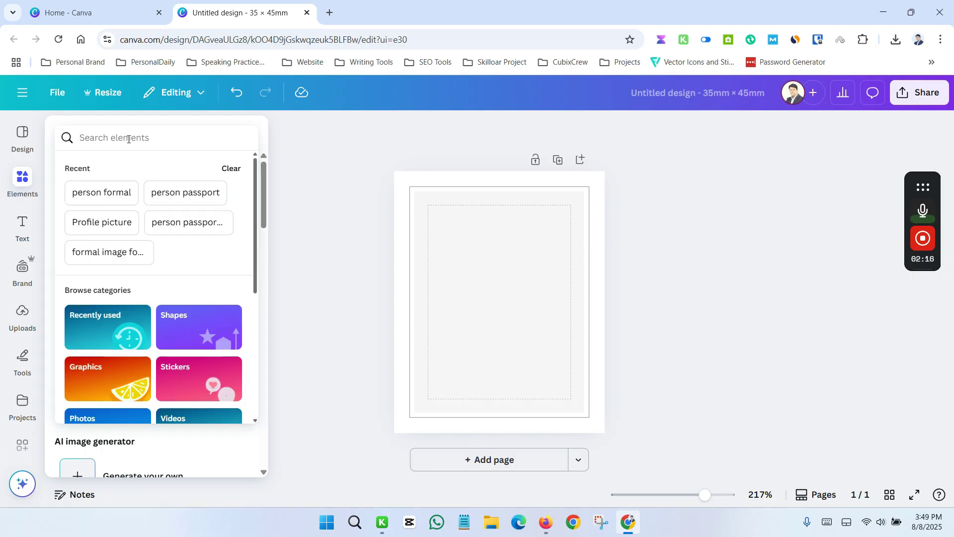
text(a pro)
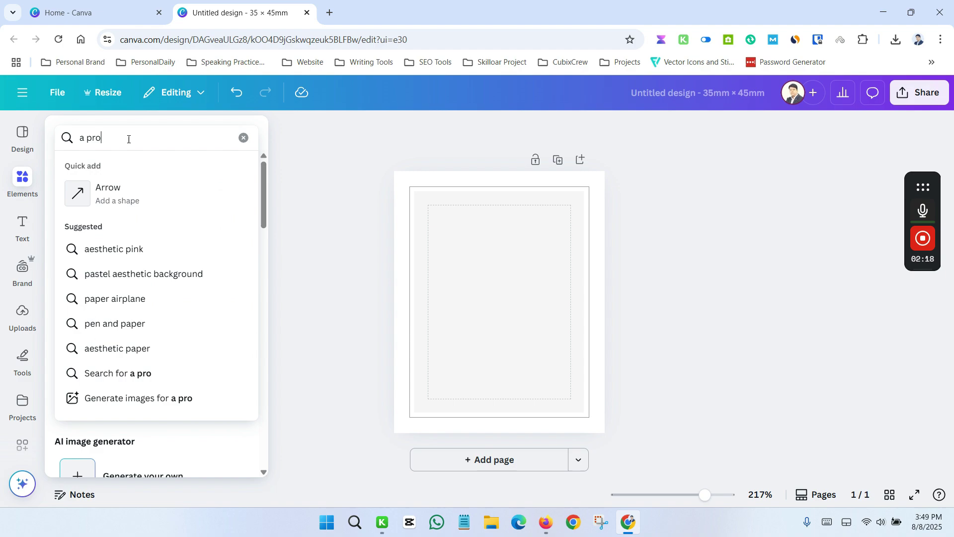
text(fessional)
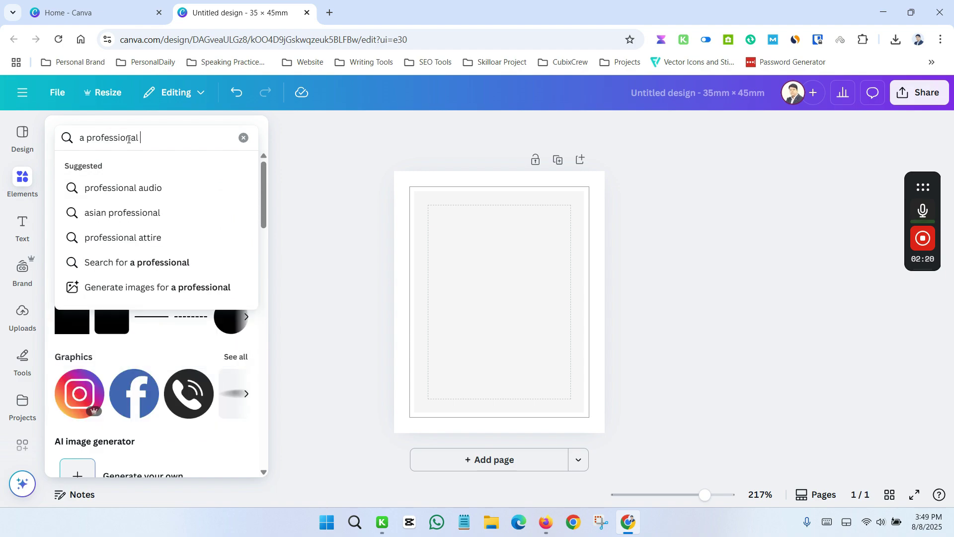
text( man)
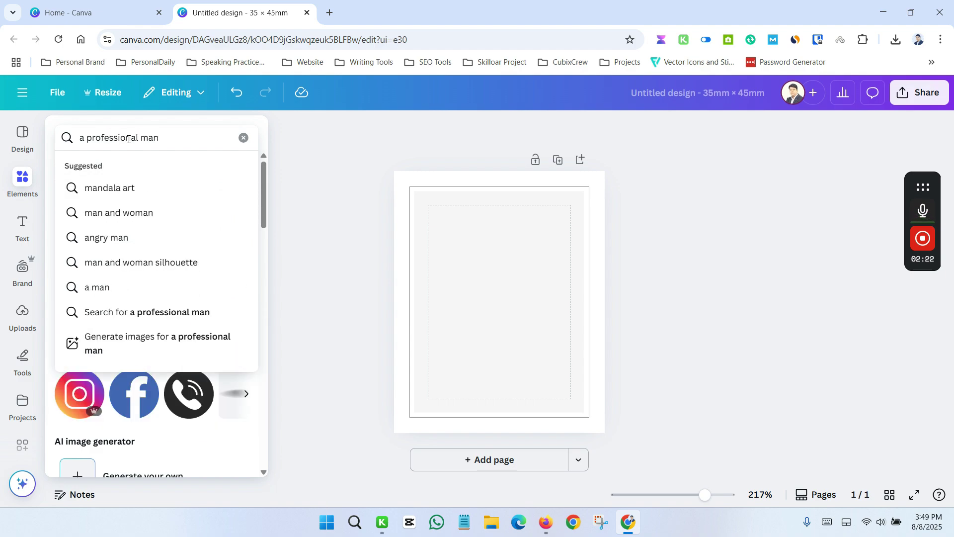
key(Return)
click(95, 167)
scroll(155, 293, down, 10)
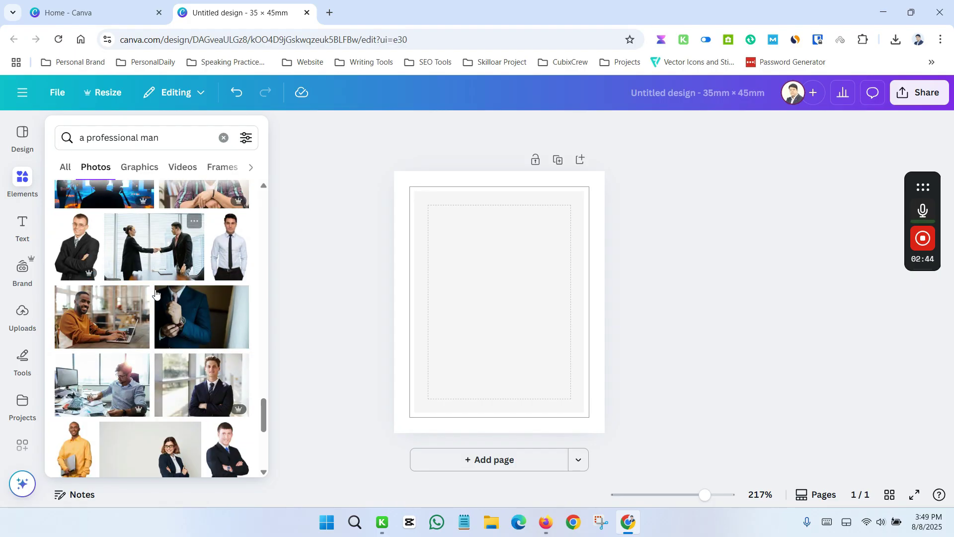
click(238, 247)
- Enlarge the man's photo and move it down so it fills the passport frame, centred horizontally
click(376, 252)
click(645, 287)
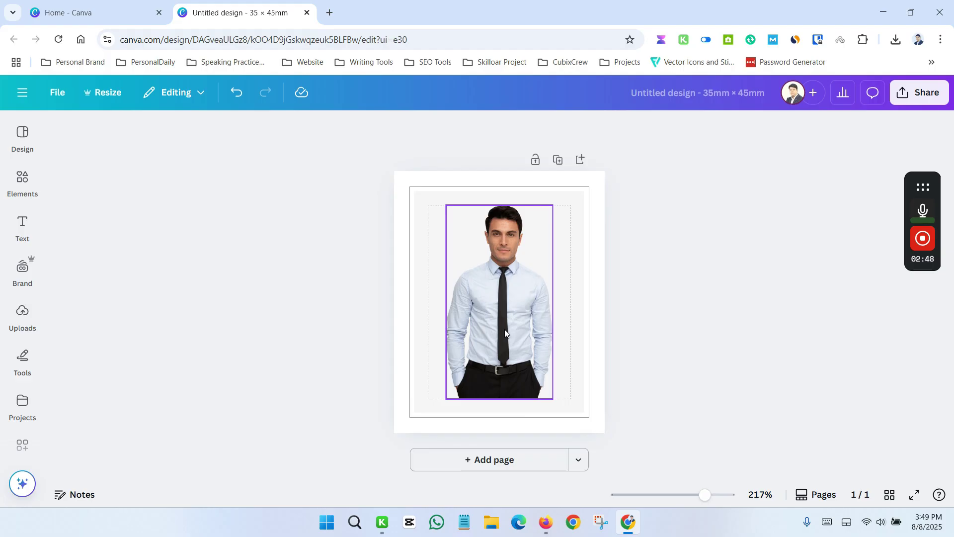
drag(500, 321, 464, 447)
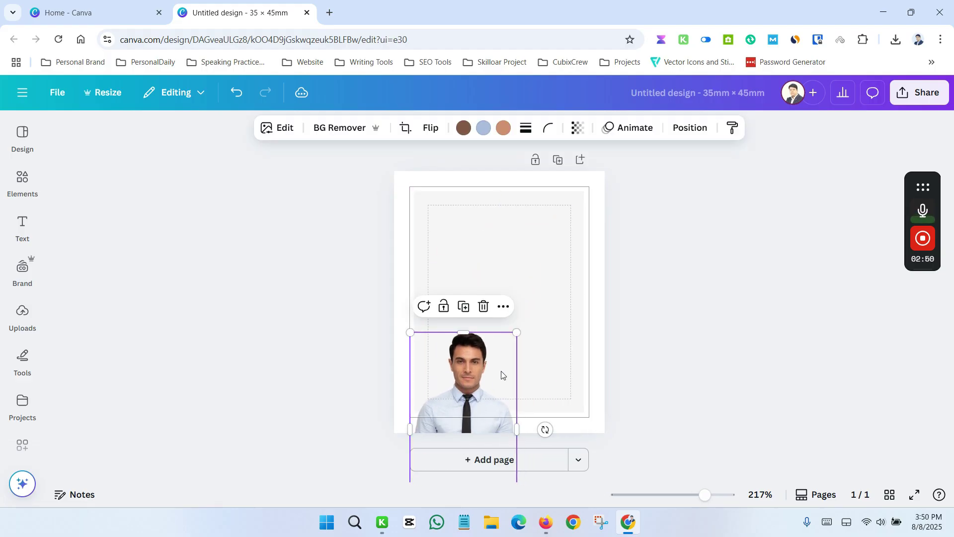
drag(514, 338, 671, 219)
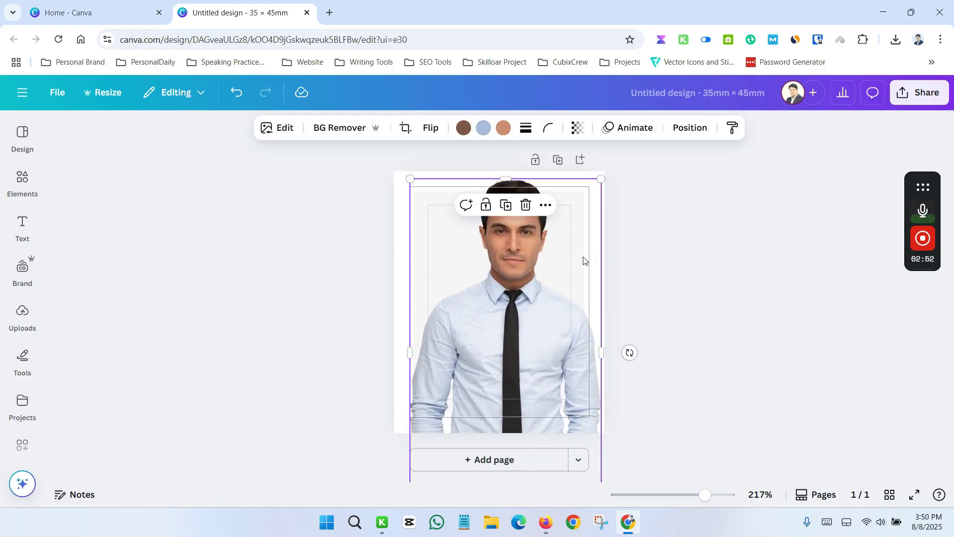
drag(538, 289, 516, 378)
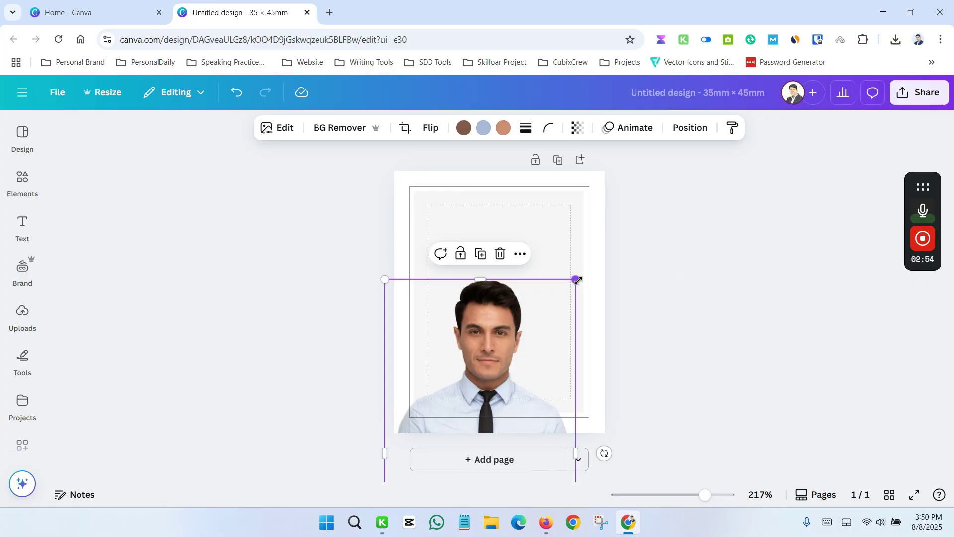
drag(575, 279, 658, 209)
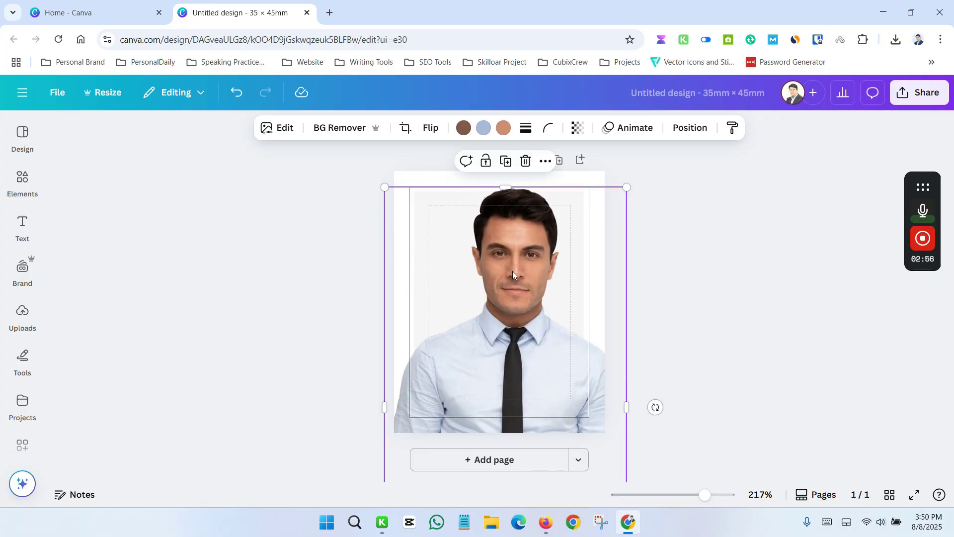
drag(515, 268, 499, 311)
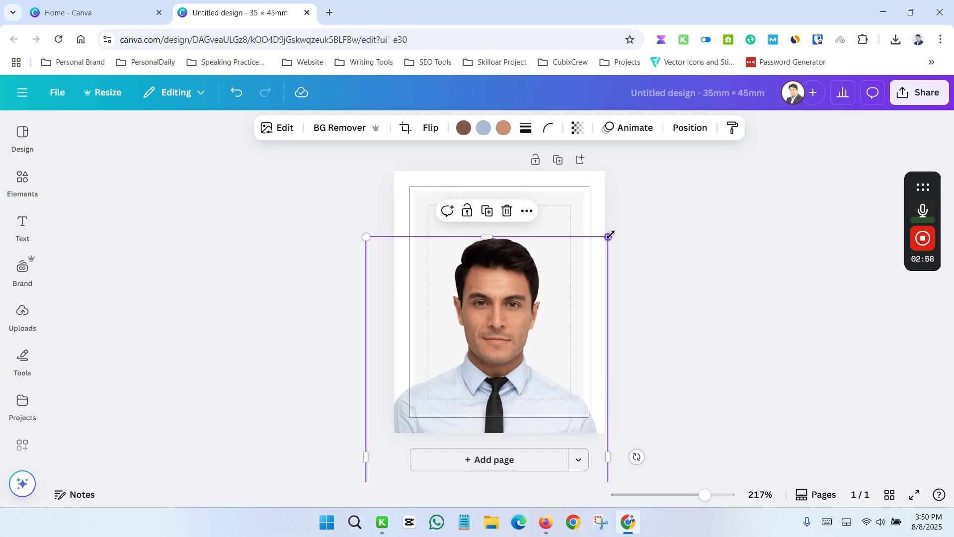
drag(611, 233, 688, 187)
drag(502, 268, 494, 290)
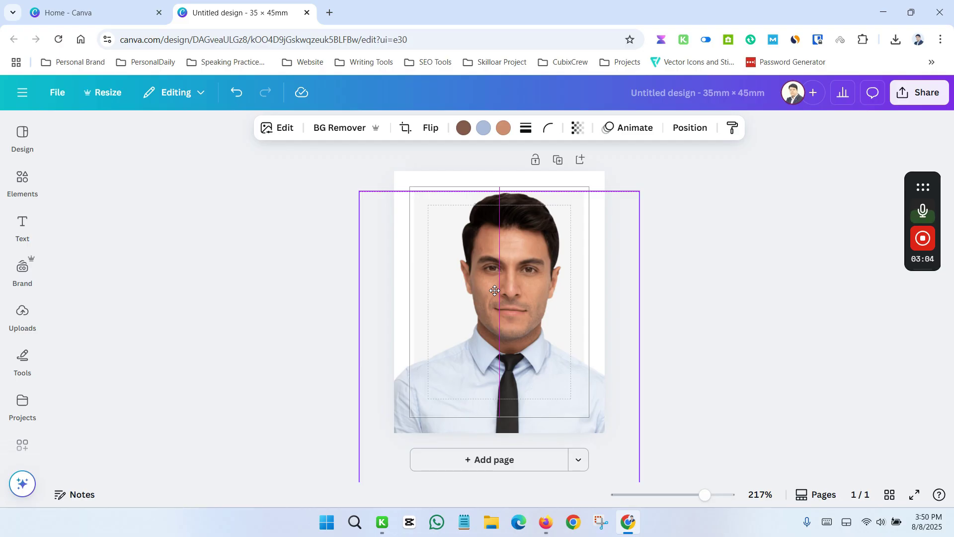
drag(495, 291, 494, 291)
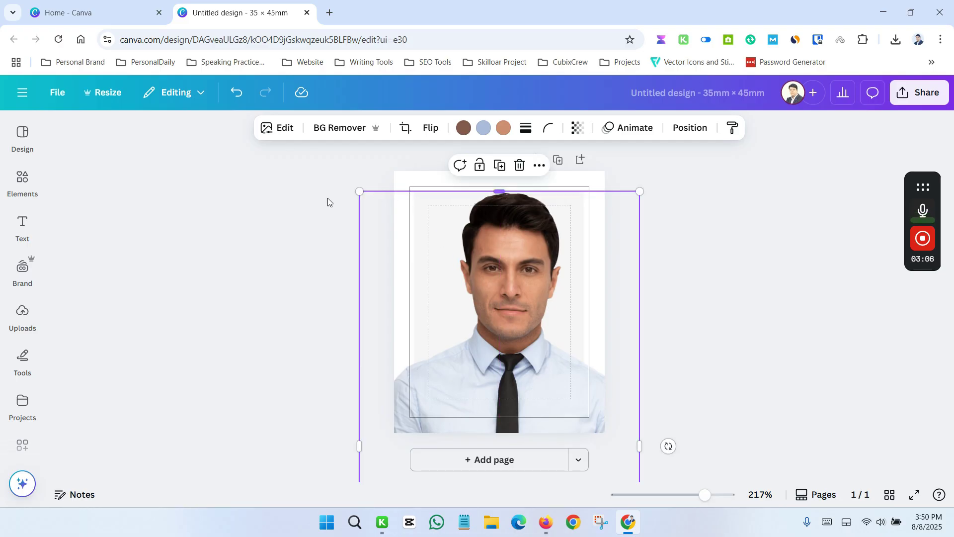
click(287, 201)
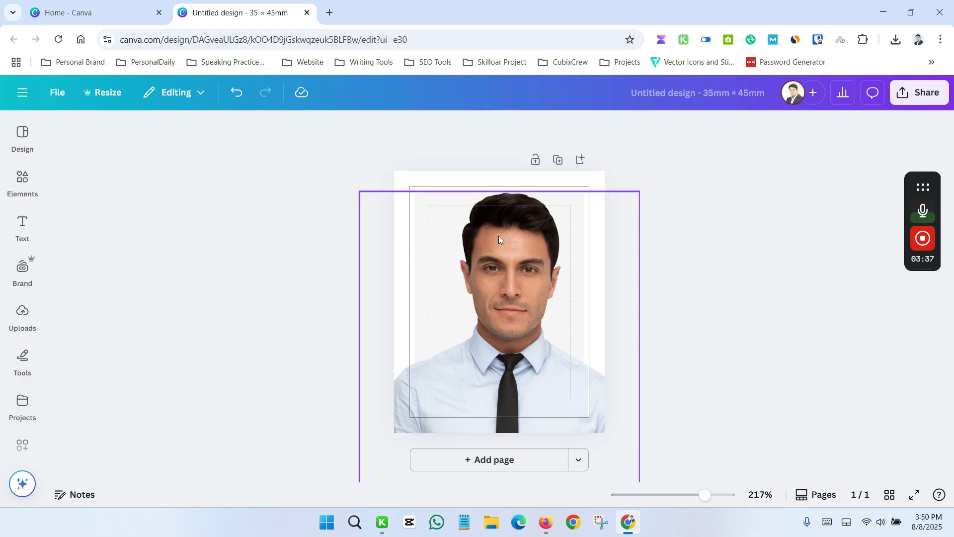
- Fine-tune the photo's size and position so his head and shoulders fill the page
drag(507, 253, 491, 256)
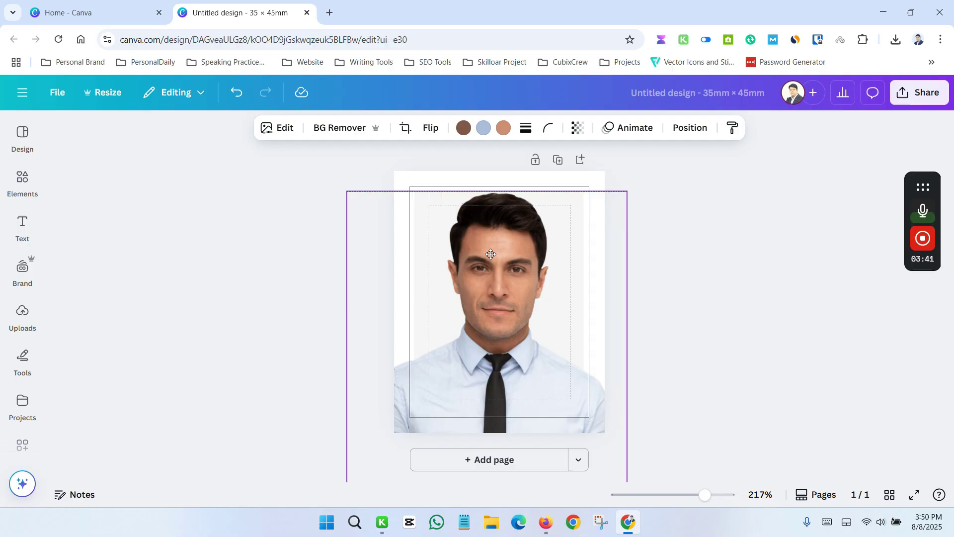
drag(492, 253, 491, 252)
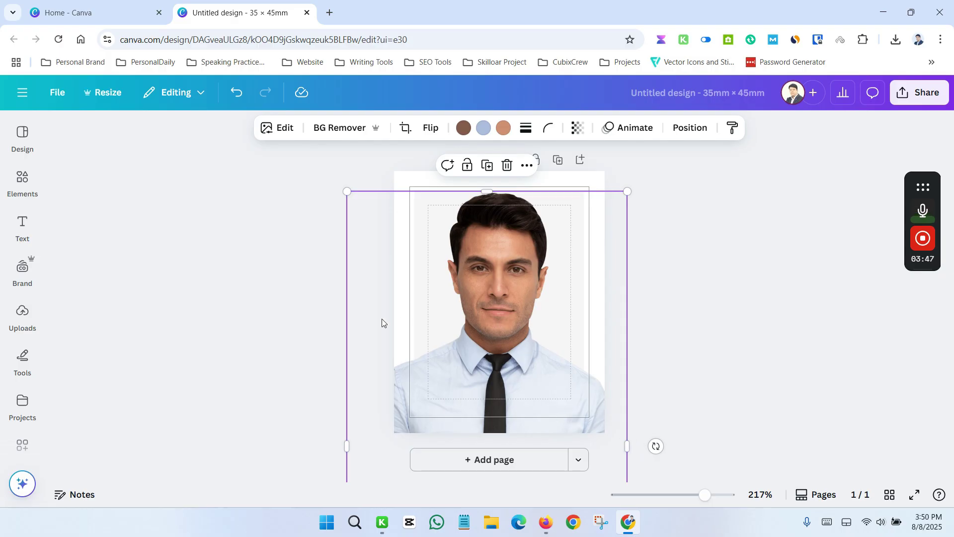
click(281, 314)
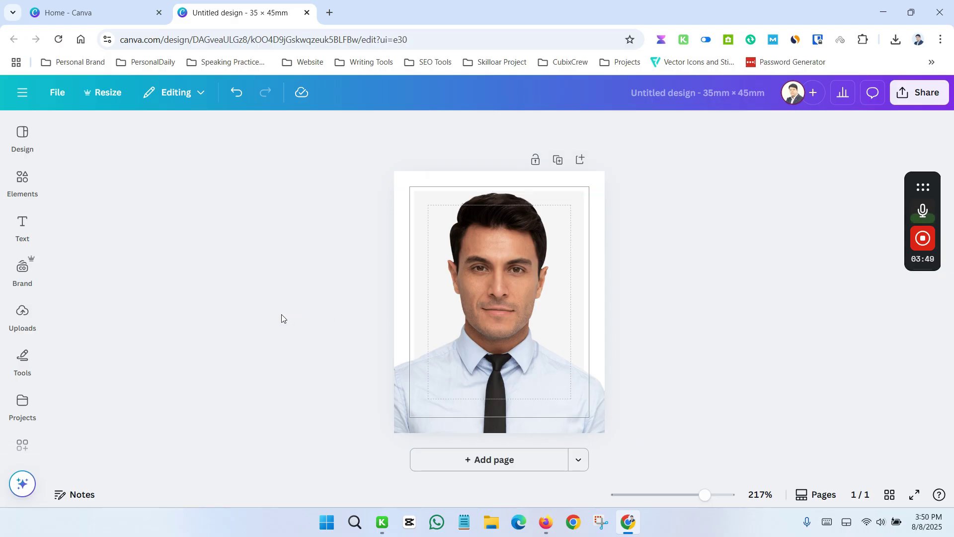
click(554, 333)
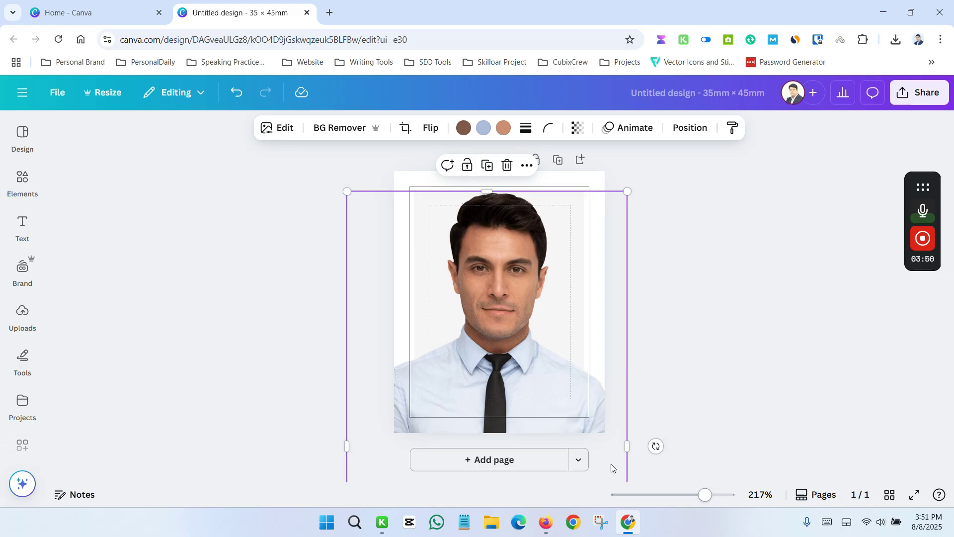
drag(628, 190, 679, 165)
drag(510, 282, 500, 312)
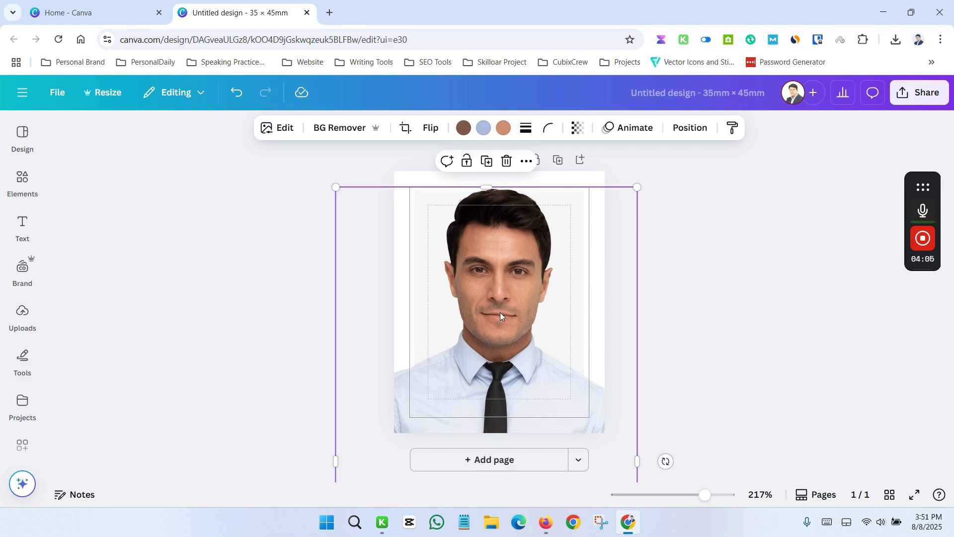
click(691, 302)
click(473, 261)
click(360, 255)
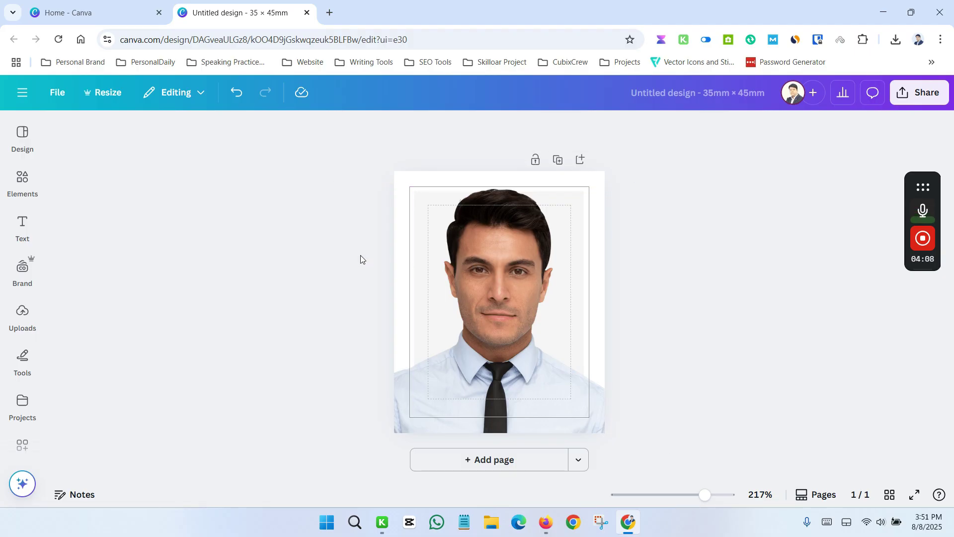
- Remove the photo's background with BG Remover
click(599, 248)
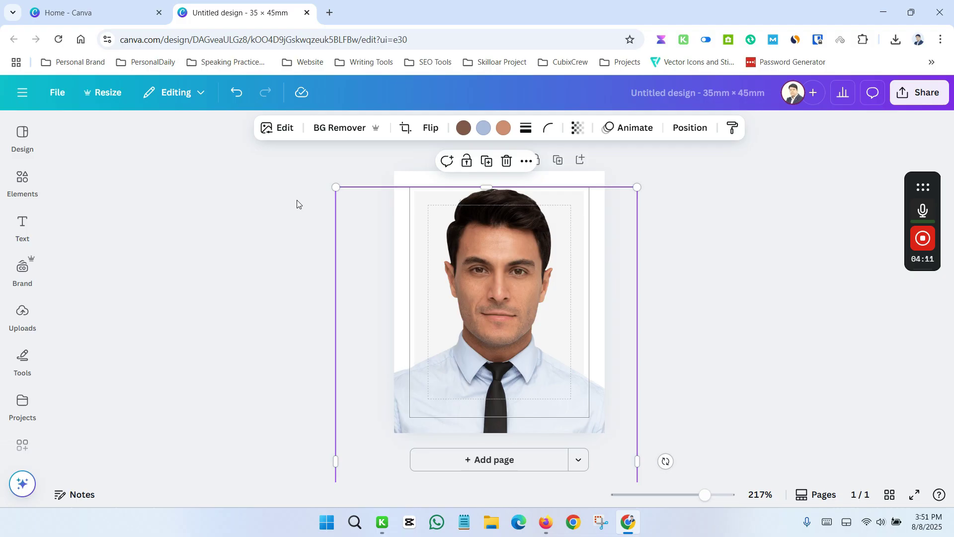
click(338, 128)
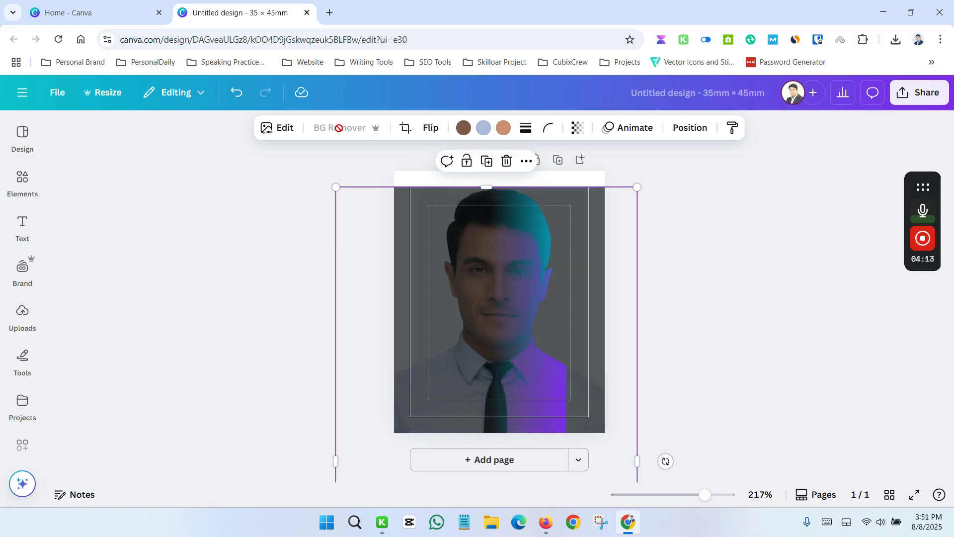
click(266, 252)
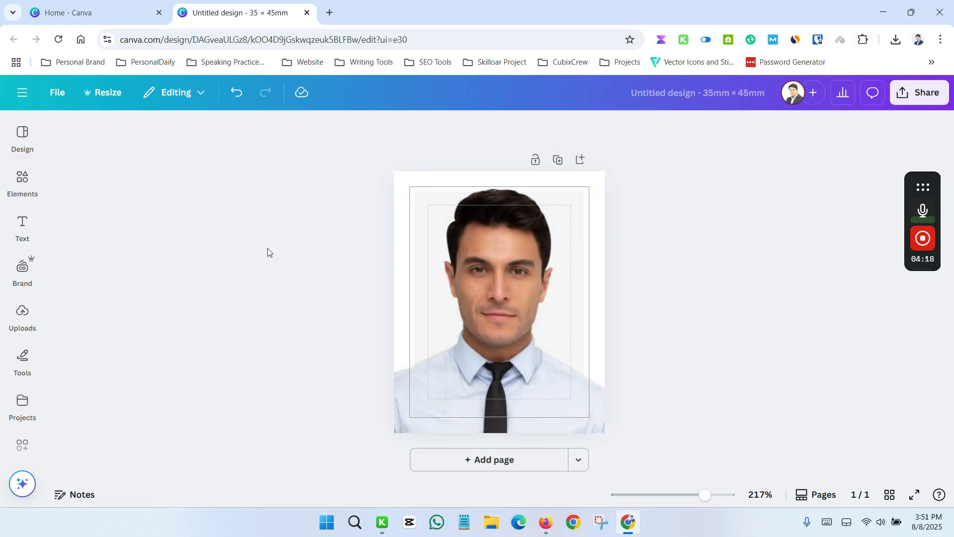
- Turn off the margin guides and the print bleed display
click(58, 93)
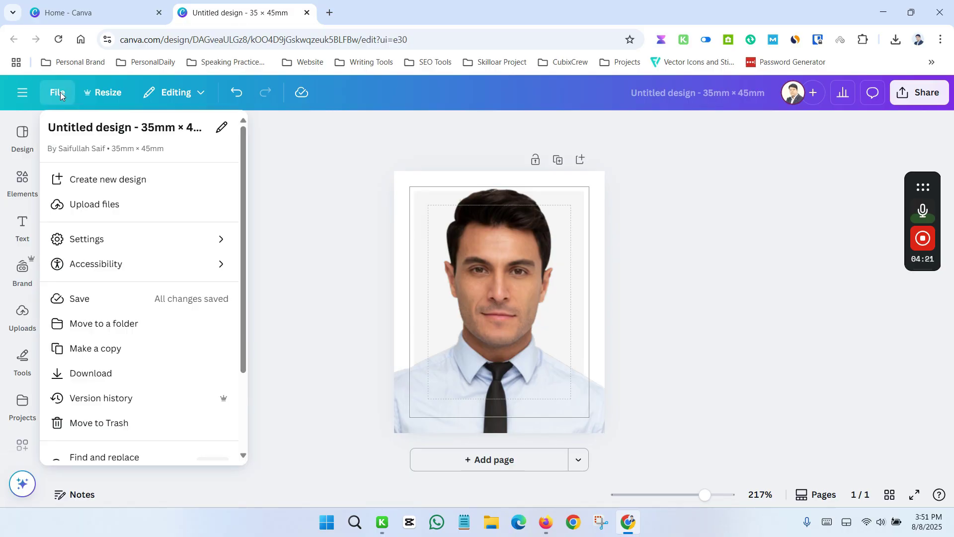
mouse_move(140, 243)
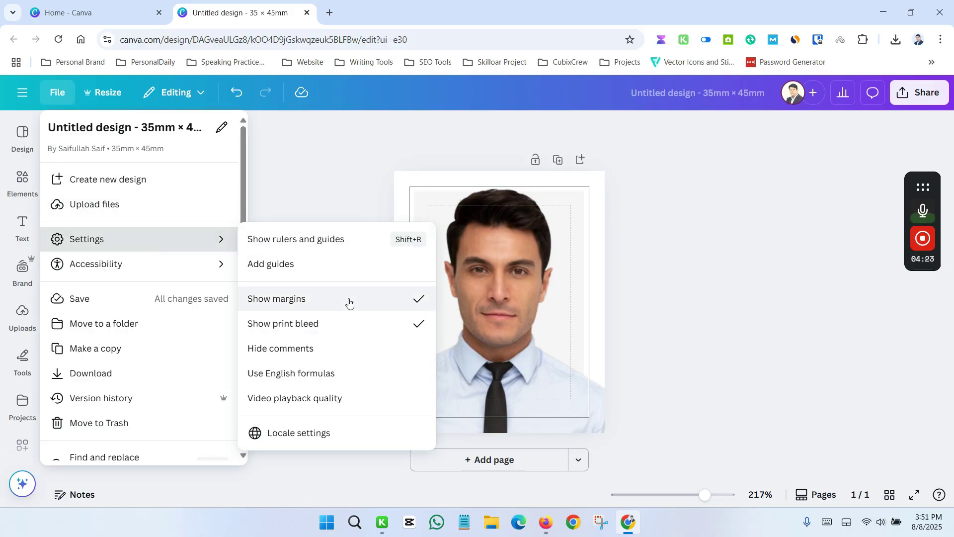
click(409, 304)
click(58, 92)
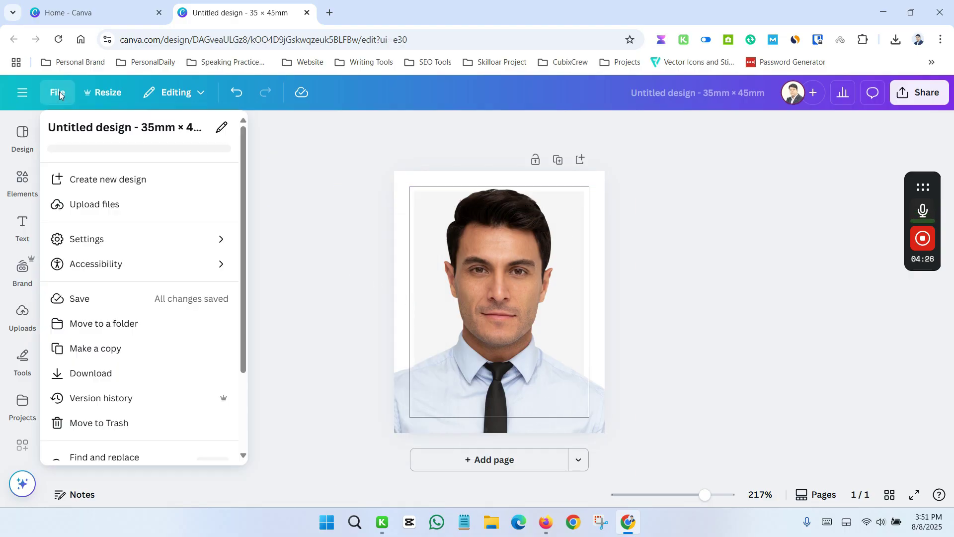
mouse_move(209, 239)
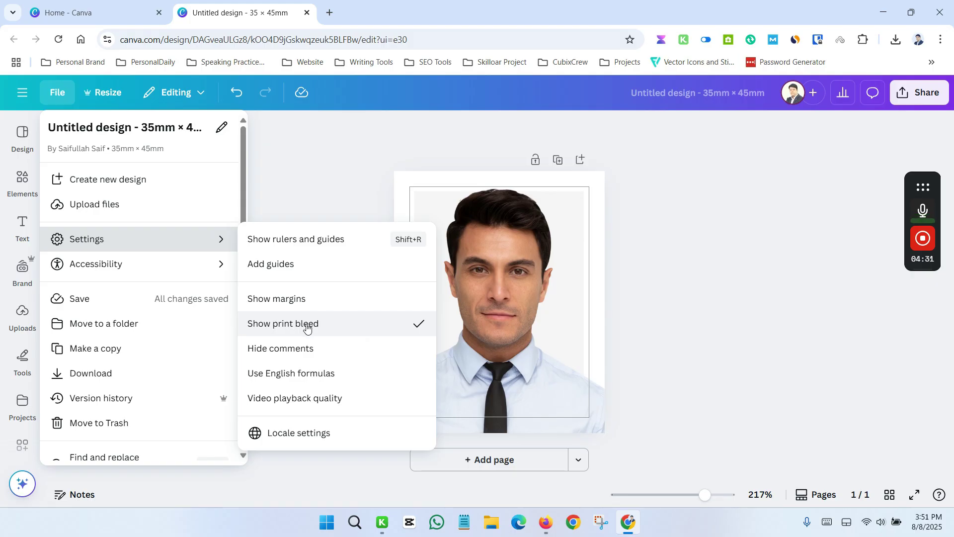
click(337, 326)
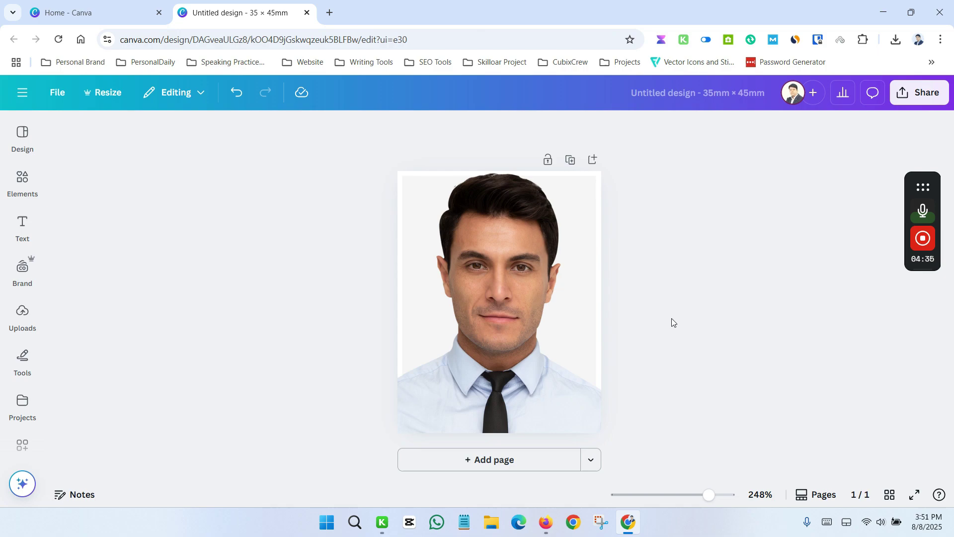
click(699, 93)
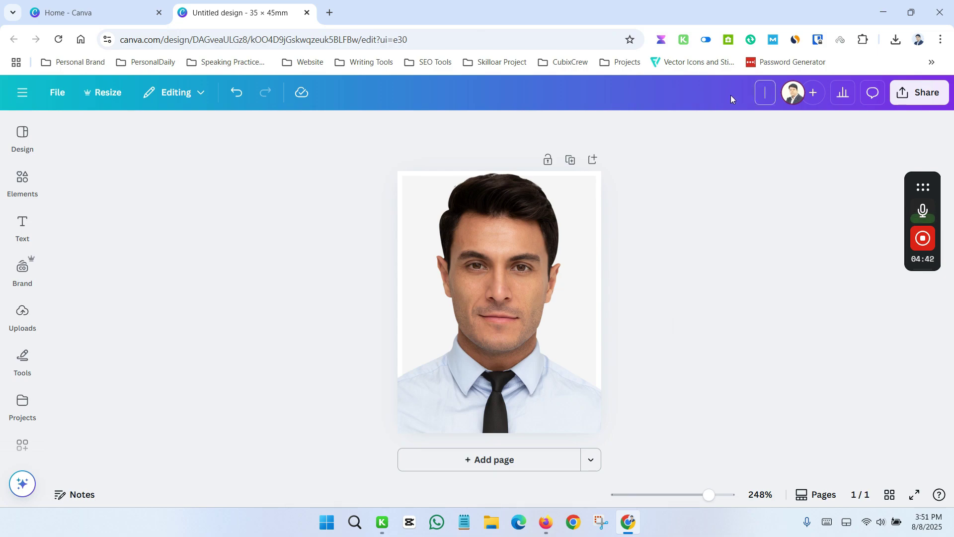
- Name the design 'Passport Image' and download it as a PNG
text(Passport Image)
click(782, 224)
click(919, 94)
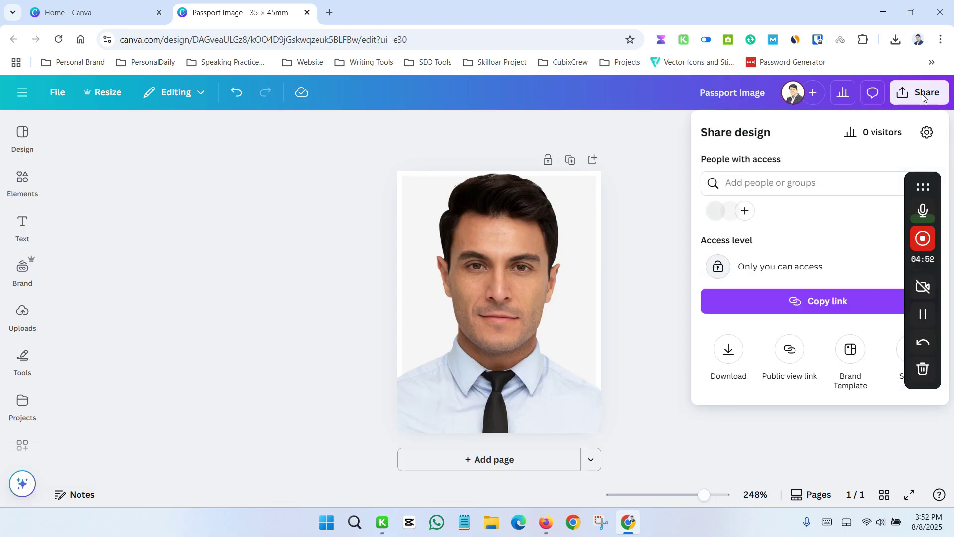
click(729, 350)
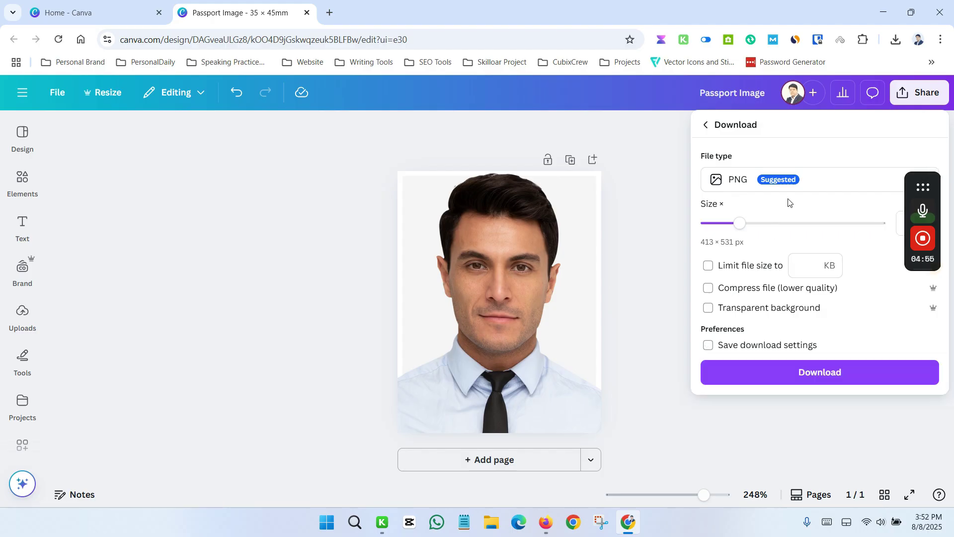
click(821, 377)
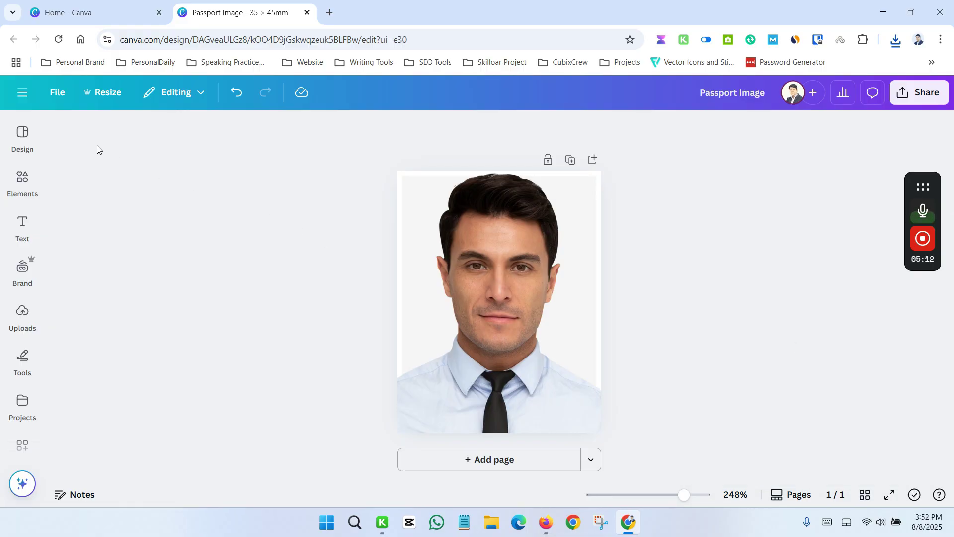
- Create a new blank custom design of 140 × 90 mm, with units in millimetres
click(22, 95)
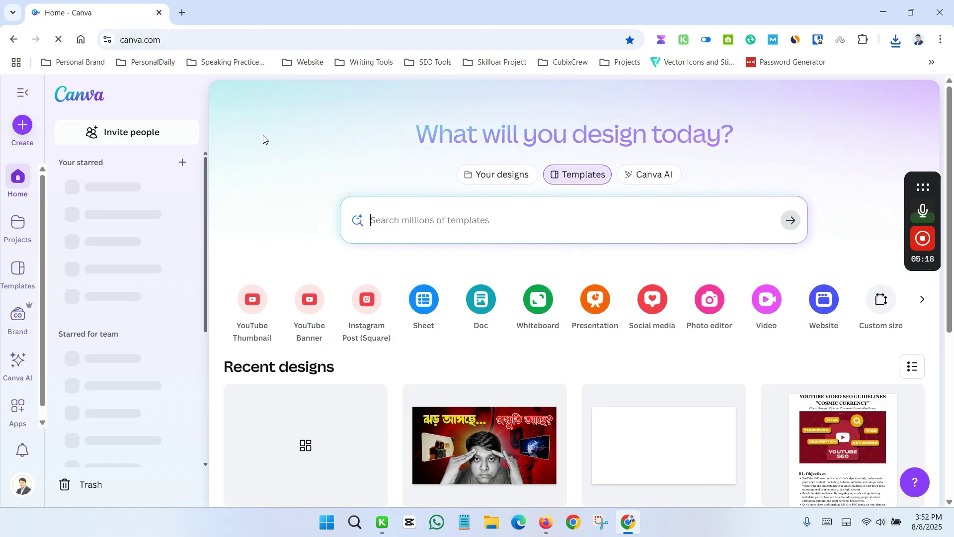
click(880, 310)
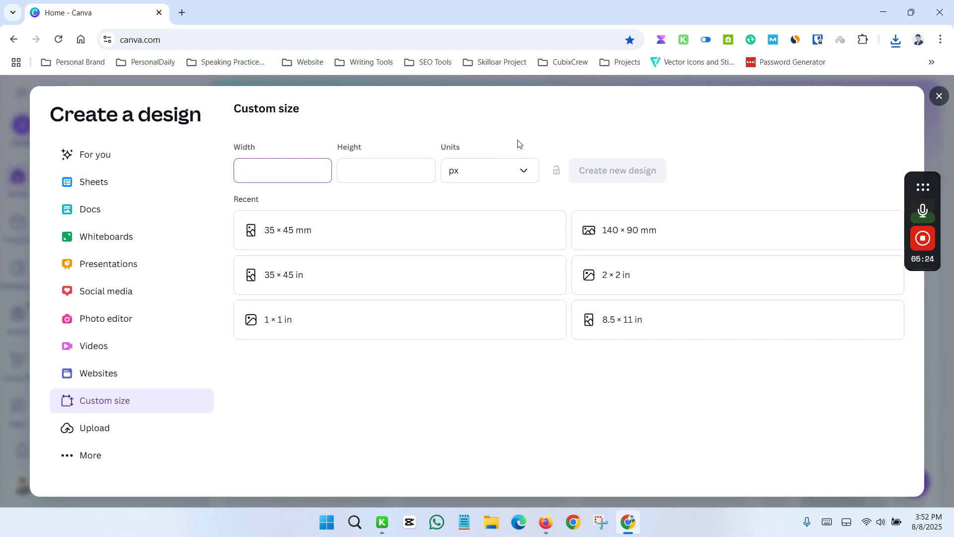
click(520, 174)
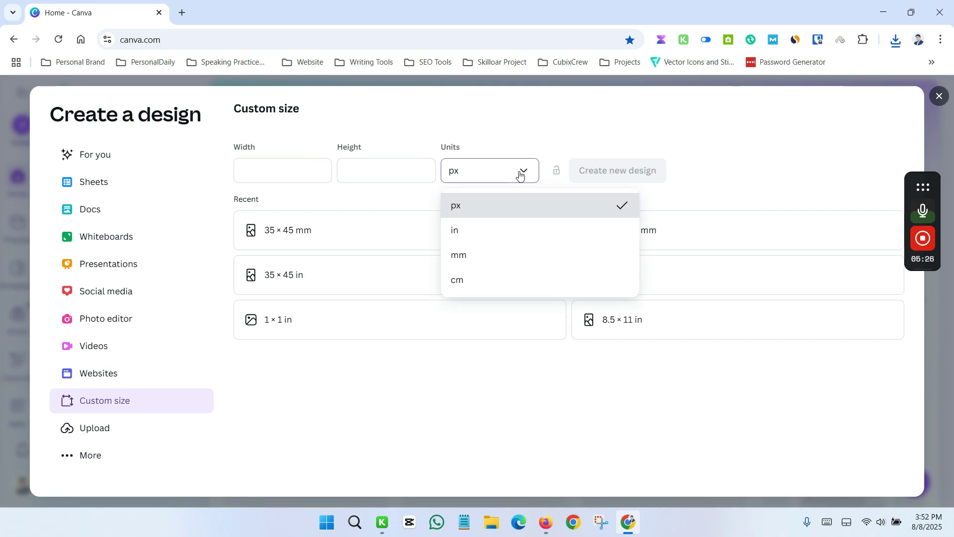
click(479, 257)
click(264, 170)
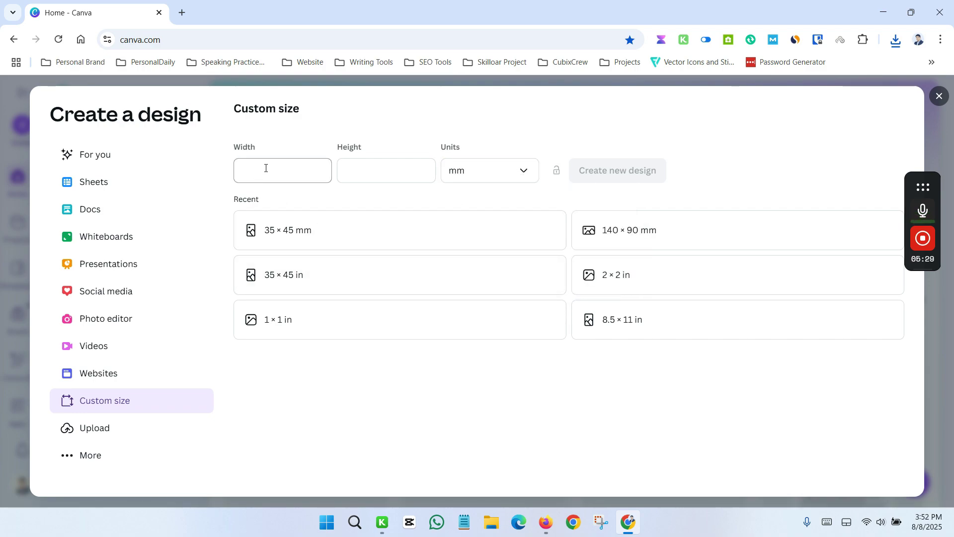
text(140)
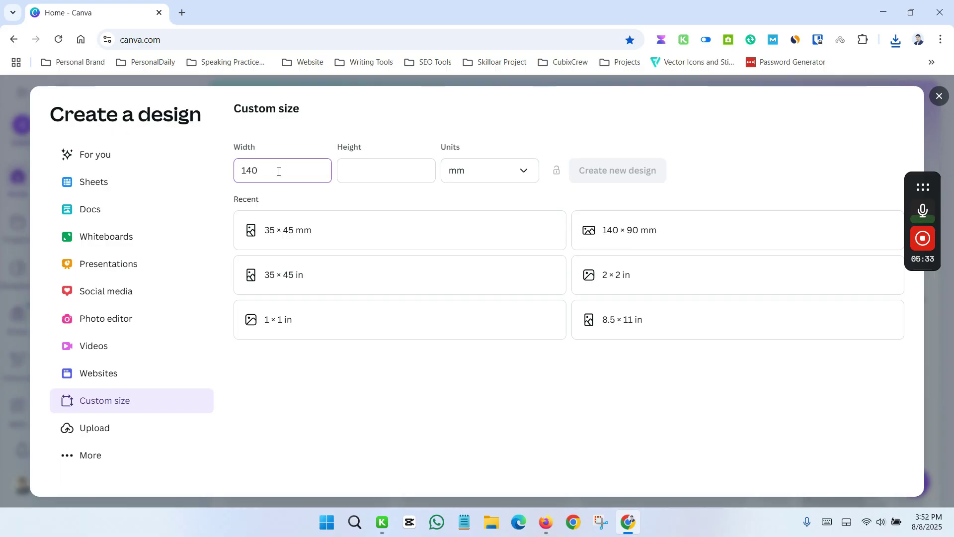
click(372, 172)
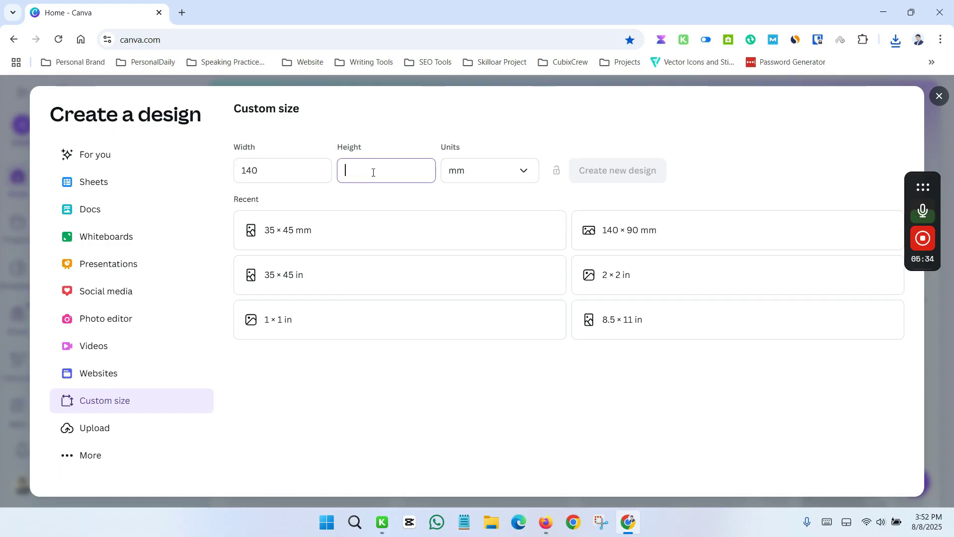
text(90)
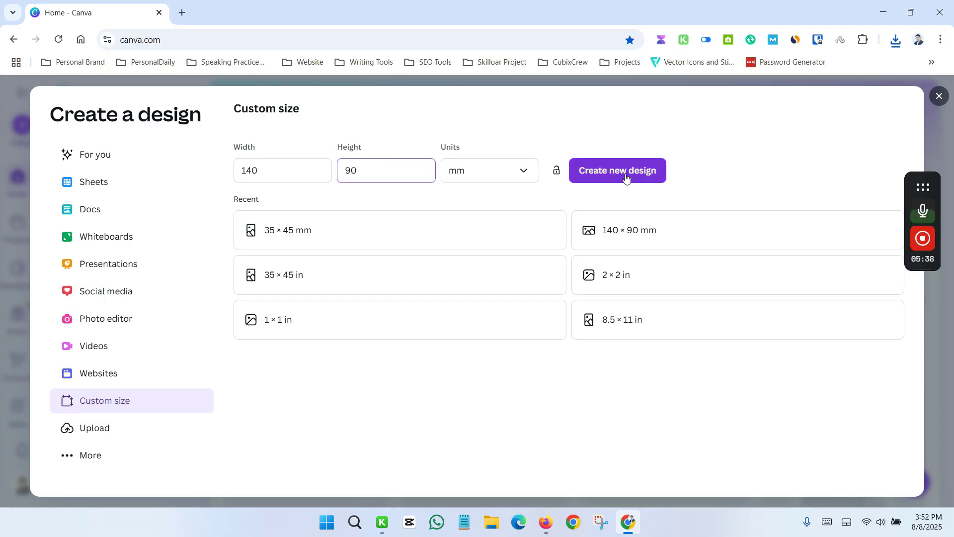
click(621, 177)
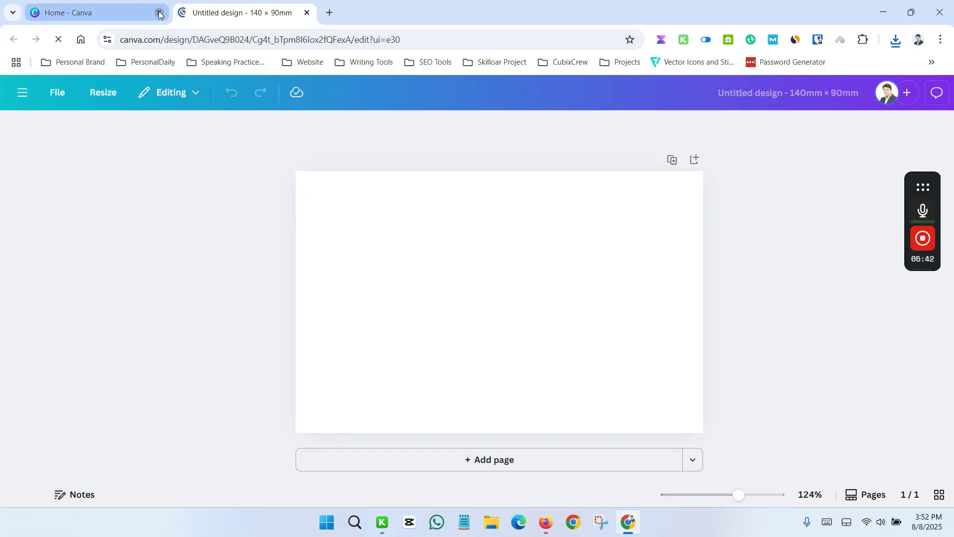
- Upload Passport Image.png from the computer into Canva's Uploads
click(159, 13)
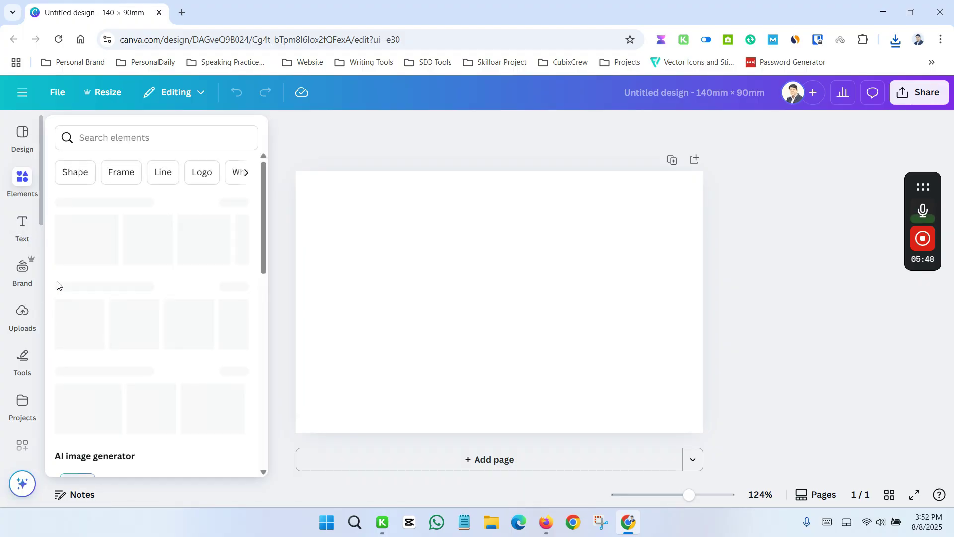
click(18, 320)
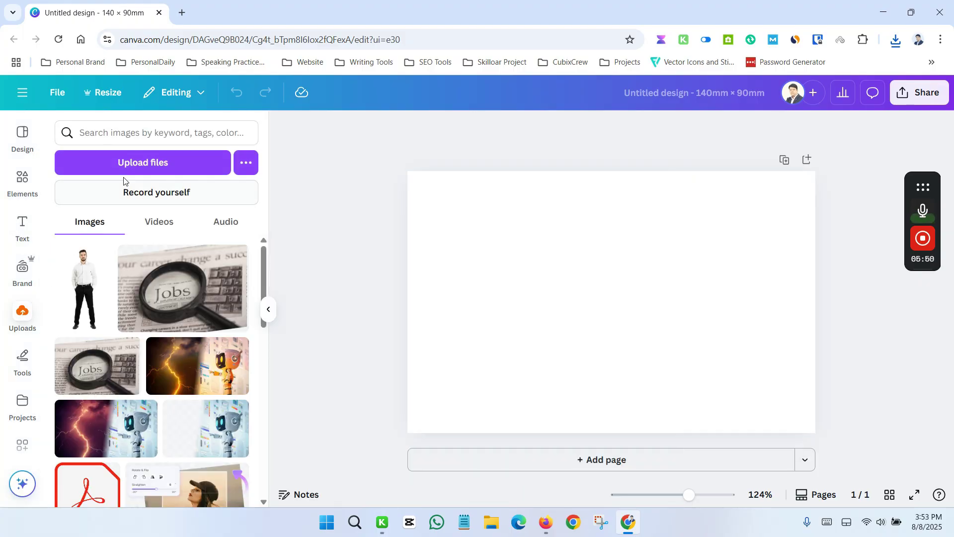
click(134, 167)
click(135, 112)
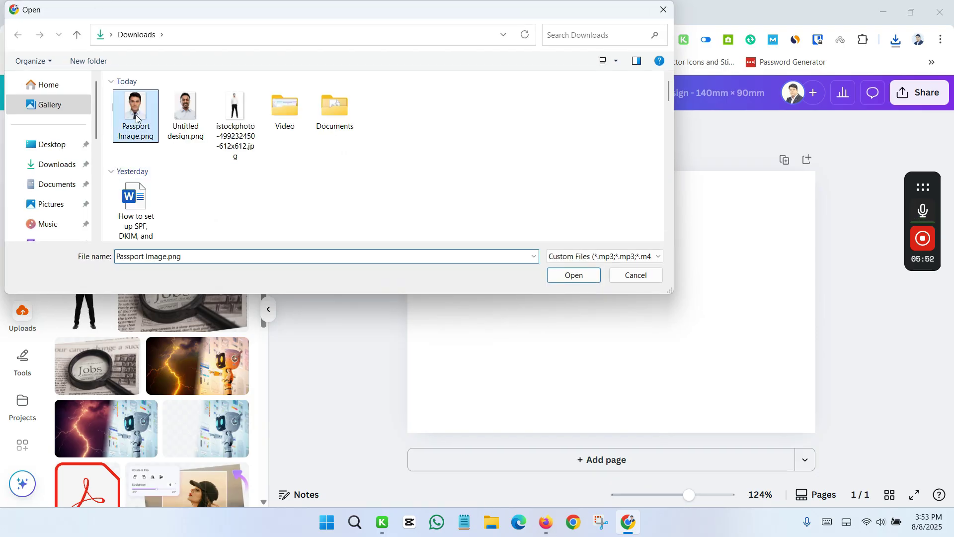
click(573, 276)
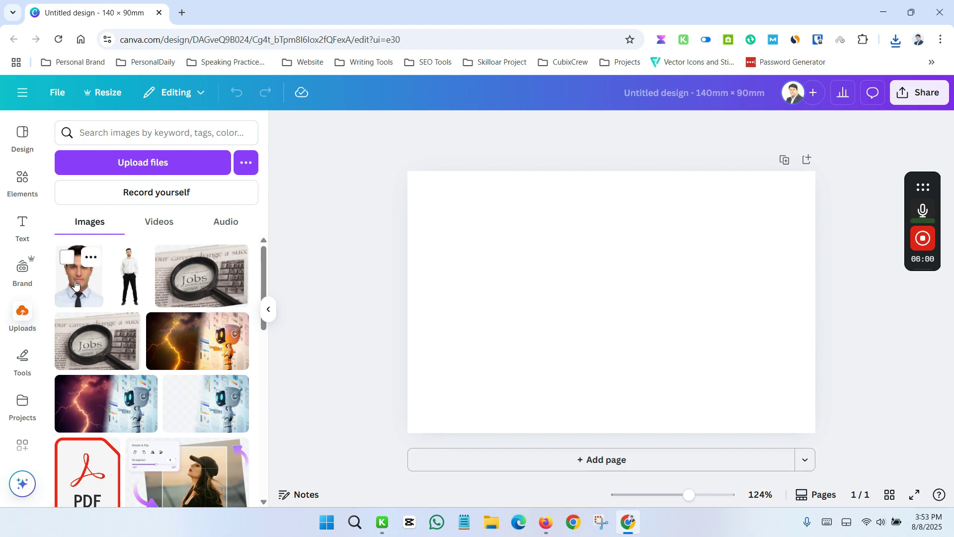
- Add the passport photo to the sheet and move it into the top-left corner
click(75, 283)
click(852, 300)
drag(586, 286, 469, 242)
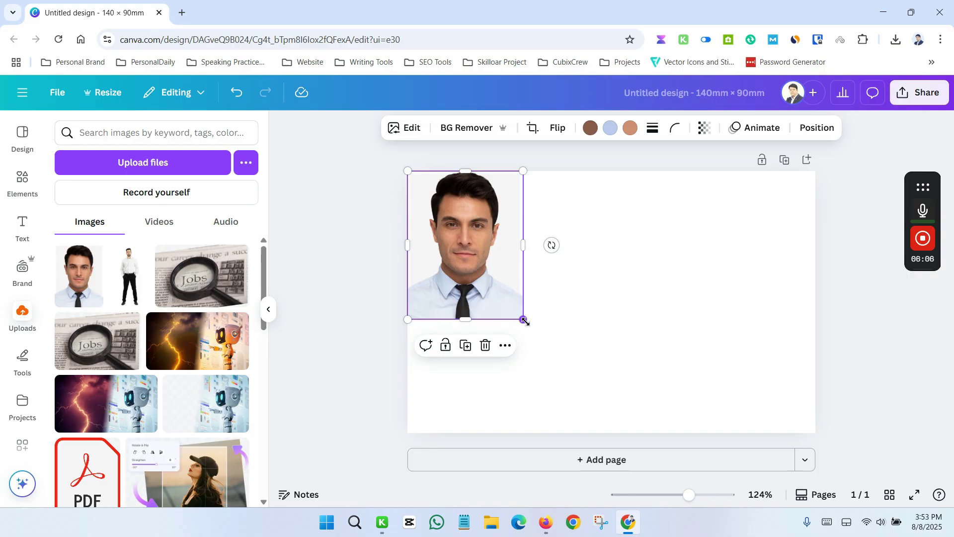
- Resize the passport photo by its corner to 35 × 45 mm
drag(525, 321, 512, 305)
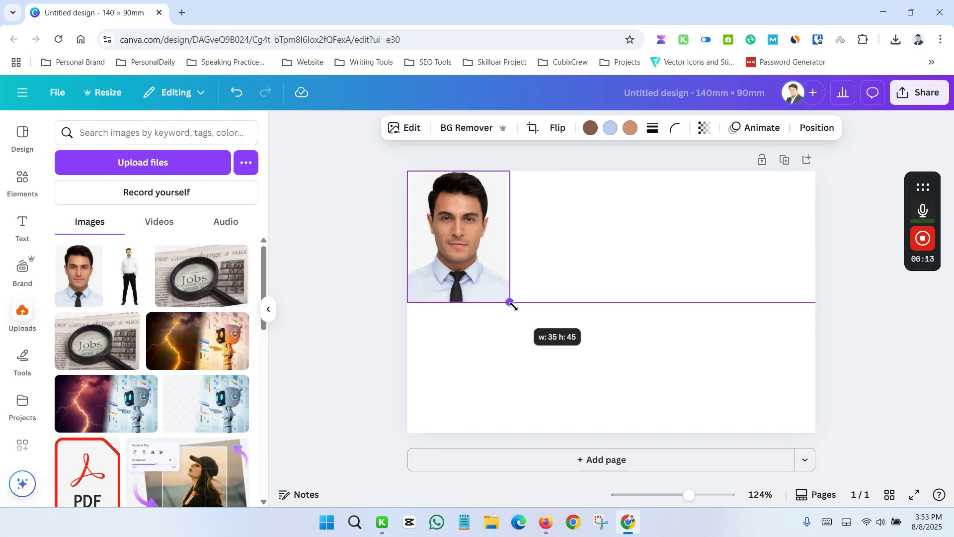
drag(512, 305, 512, 305)
click(376, 276)
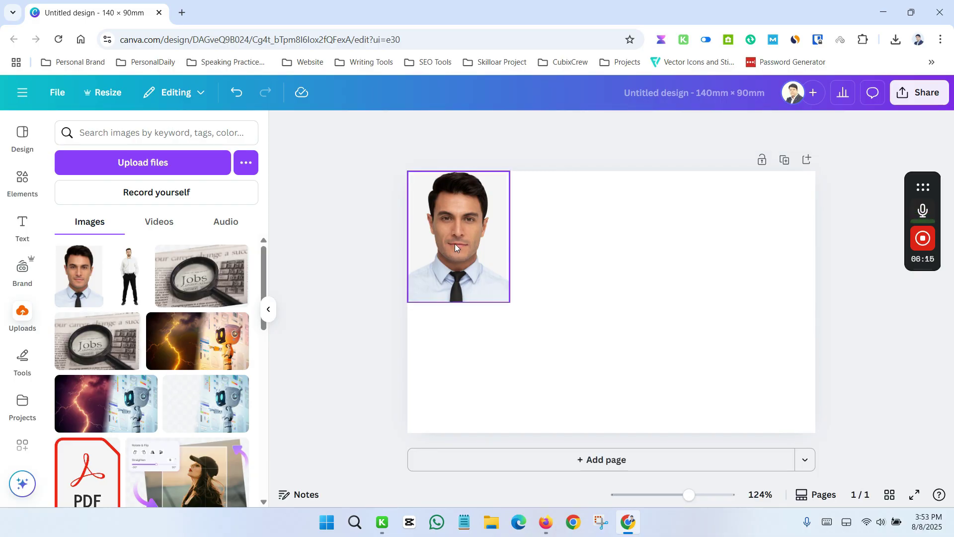
click(458, 239)
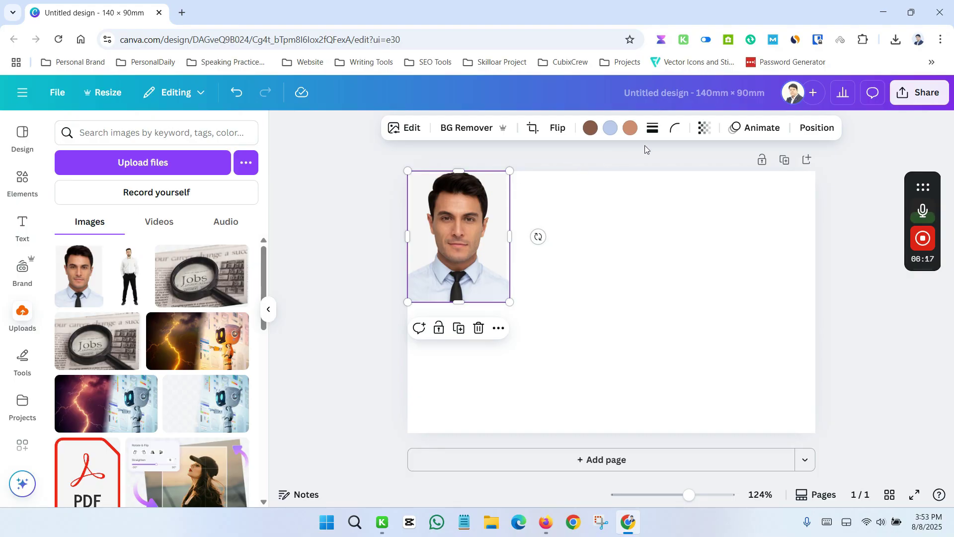
- Give the photo a solid border with stroke weight 0.1
click(655, 129)
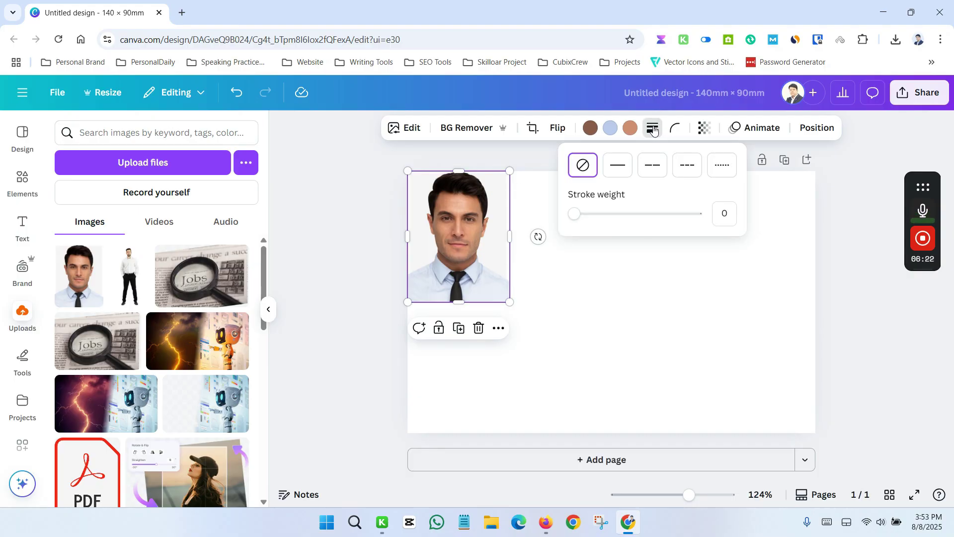
click(623, 172)
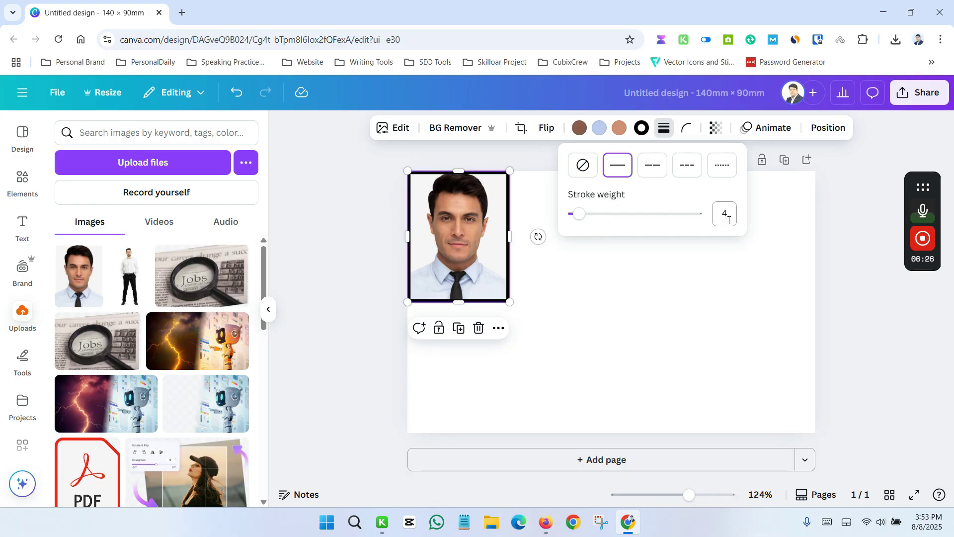
key(Delete)
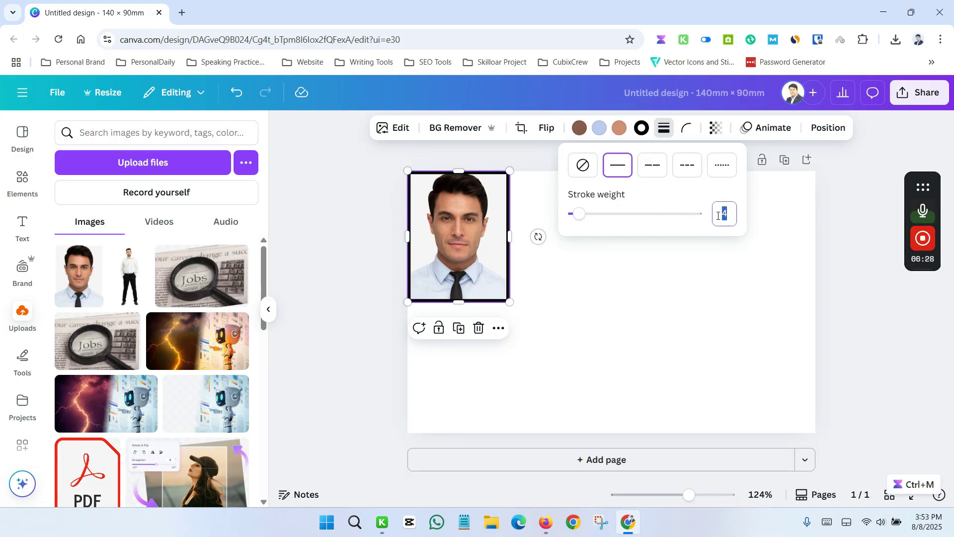
text(1)
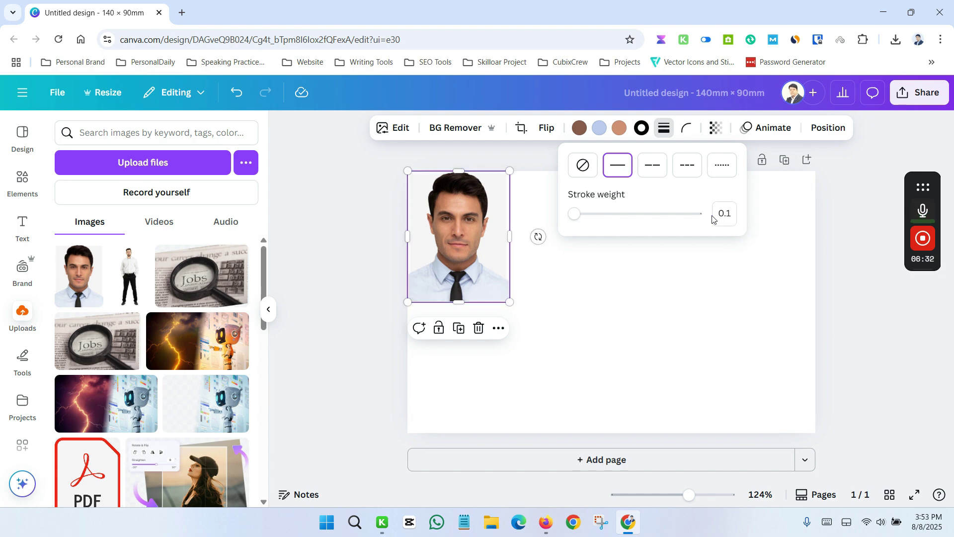
click(865, 343)
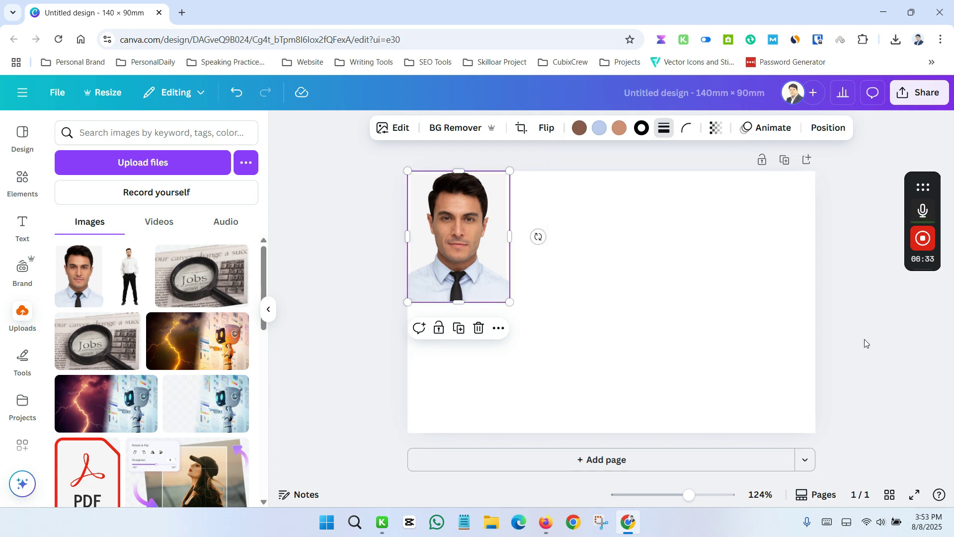
- Duplicate the photo with Ctrl+D to fill the top row with four copies edge to edge
click(326, 211)
click(443, 222)
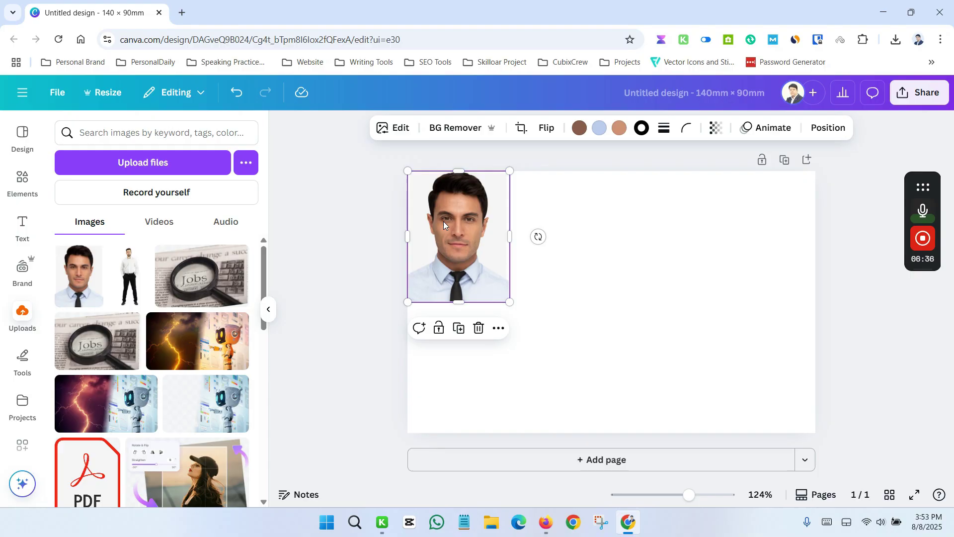
key(ctrl+d)
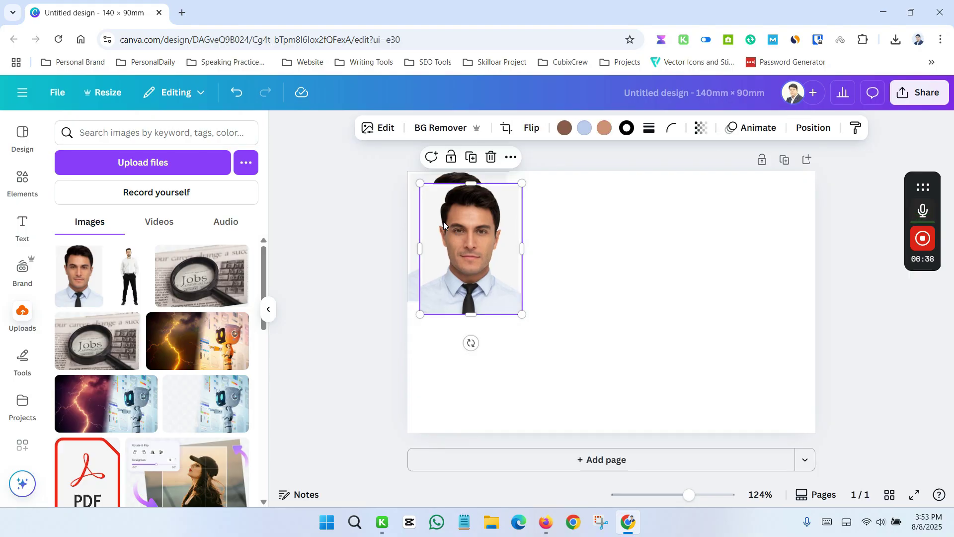
drag(493, 223, 547, 209)
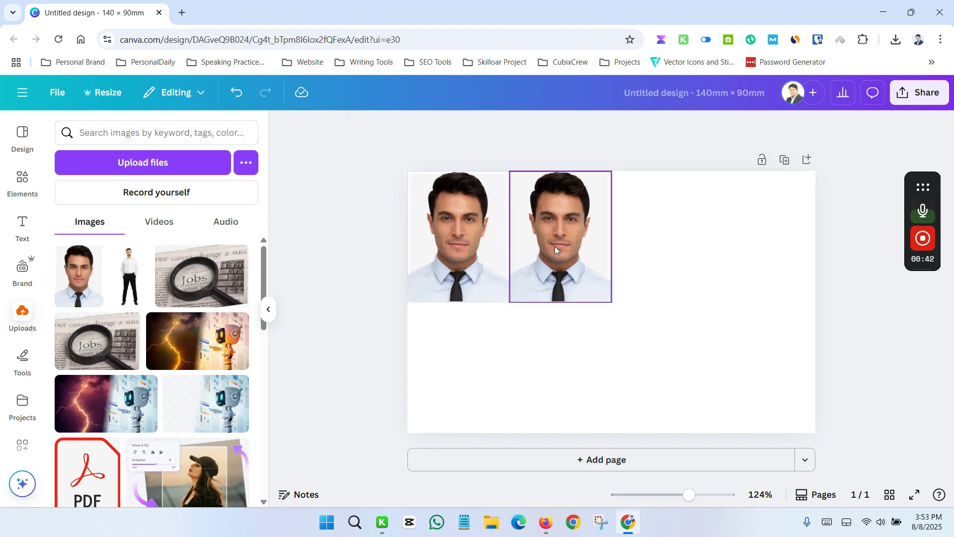
key(ctrl+d)
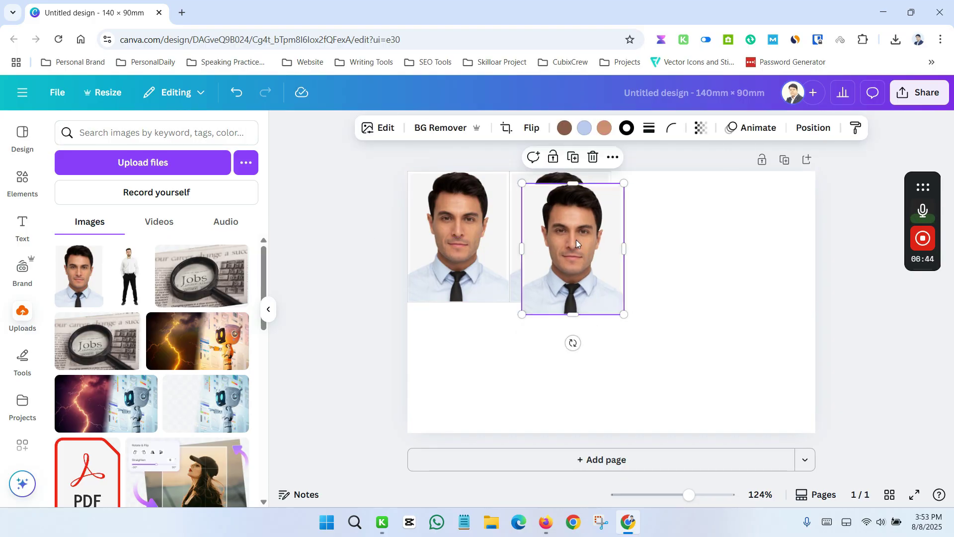
drag(577, 239, 665, 229)
key(ctrl+d)
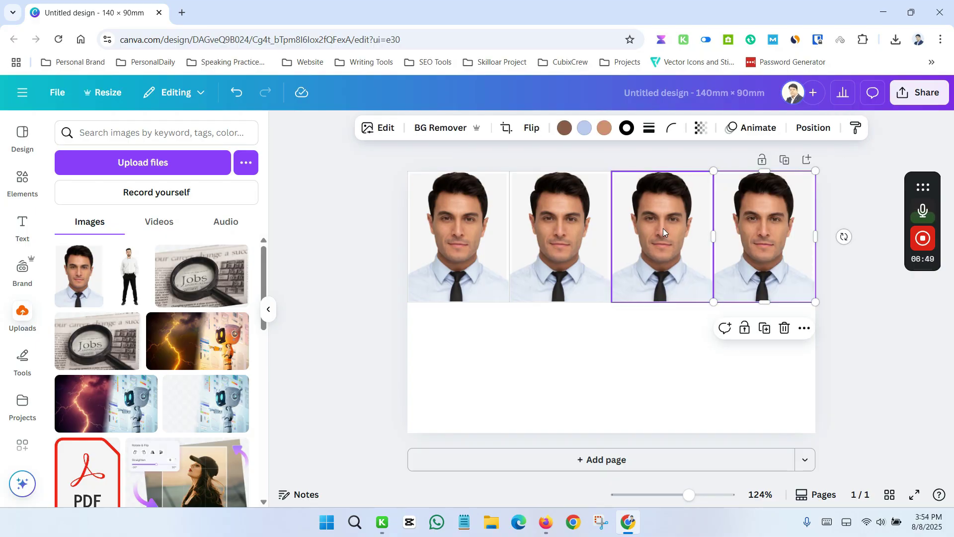
click(863, 330)
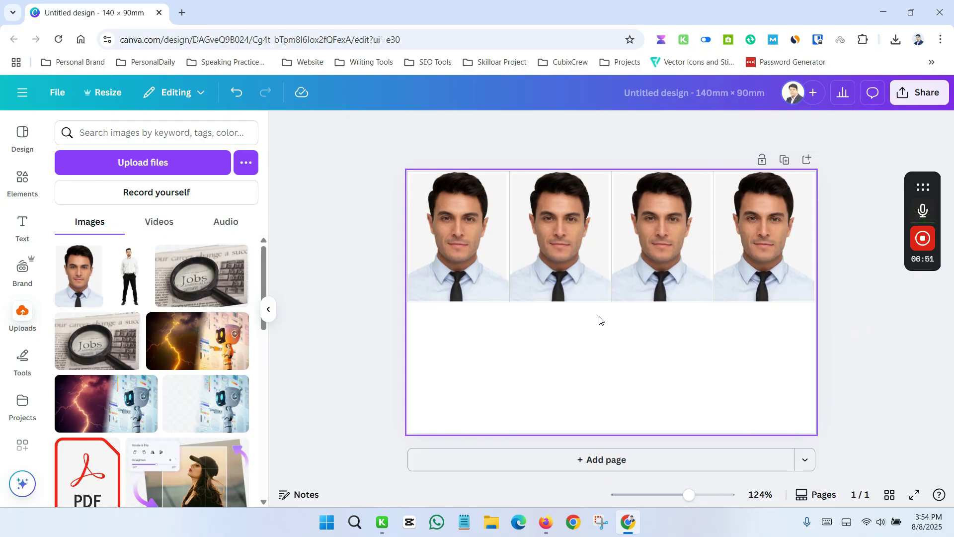
- Build a second row of four photo copies directly below the top row
click(460, 243)
key(ctrl+d)
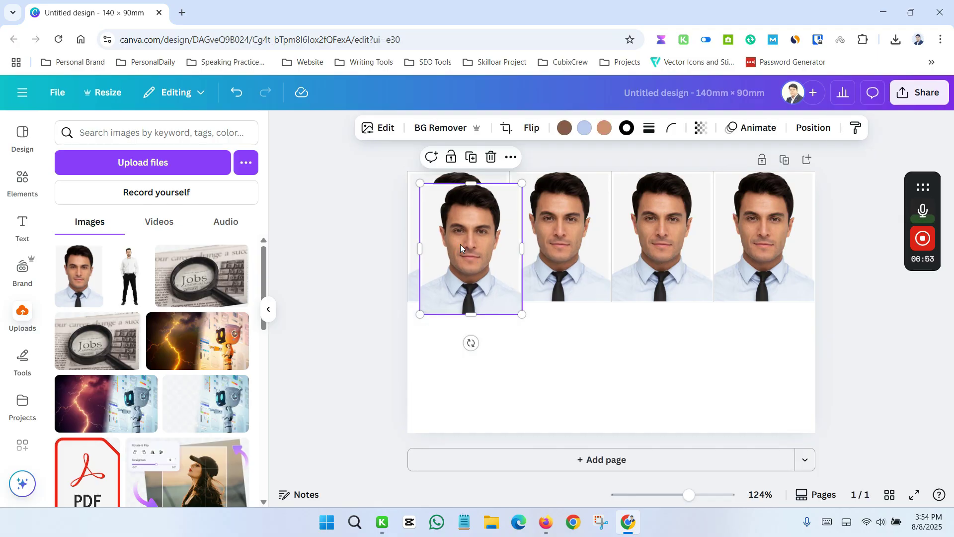
drag(460, 243, 446, 356)
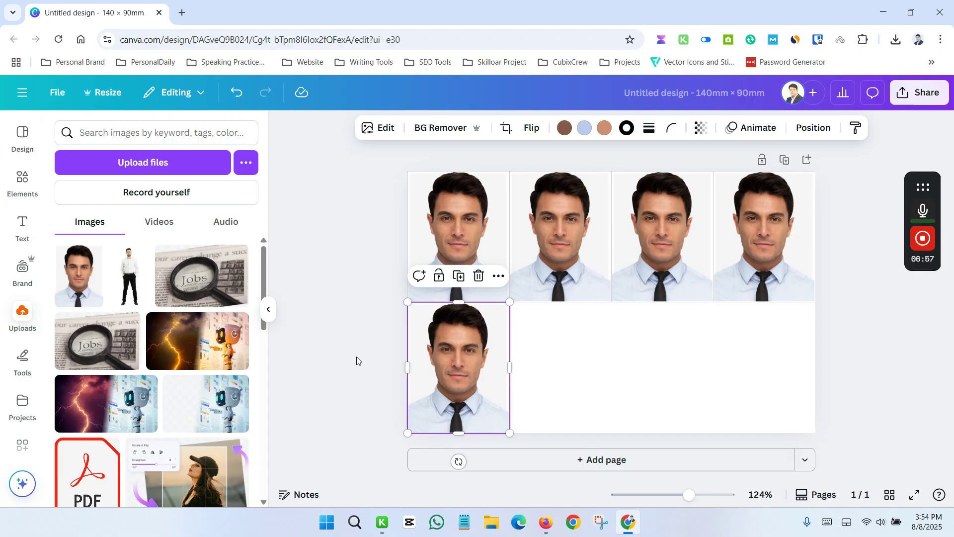
key(ctrl+d)
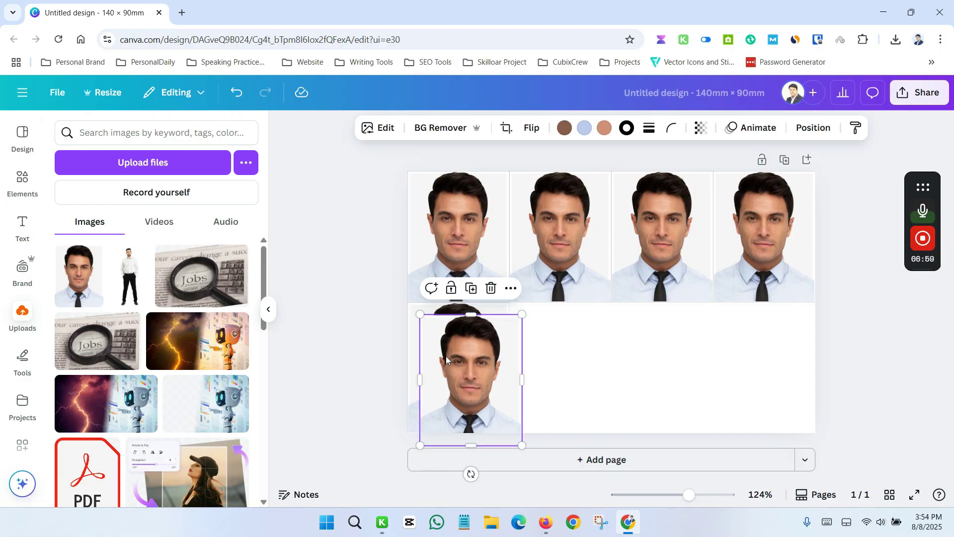
drag(446, 356, 540, 346)
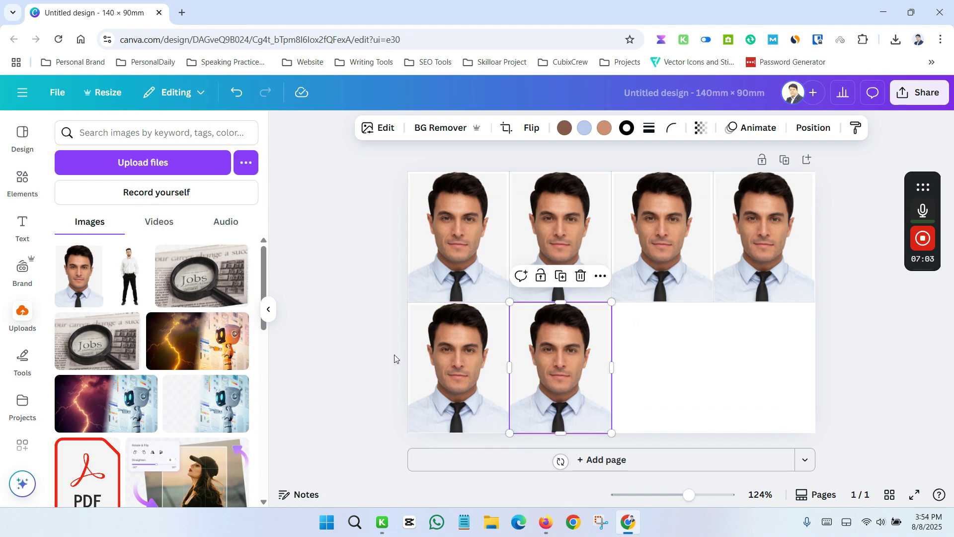
click(358, 358)
click(536, 359)
key(ctrl+d)
drag(552, 362, 646, 347)
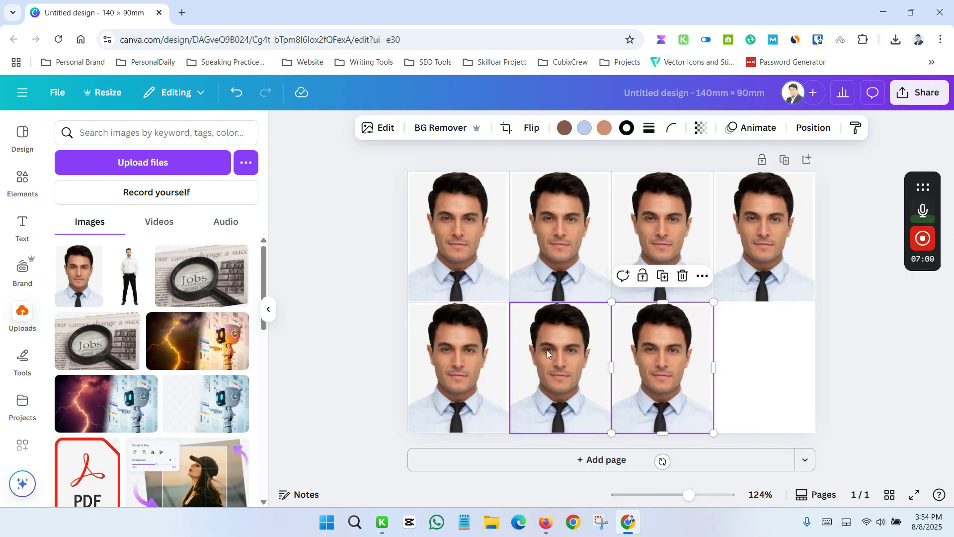
click(396, 344)
click(677, 366)
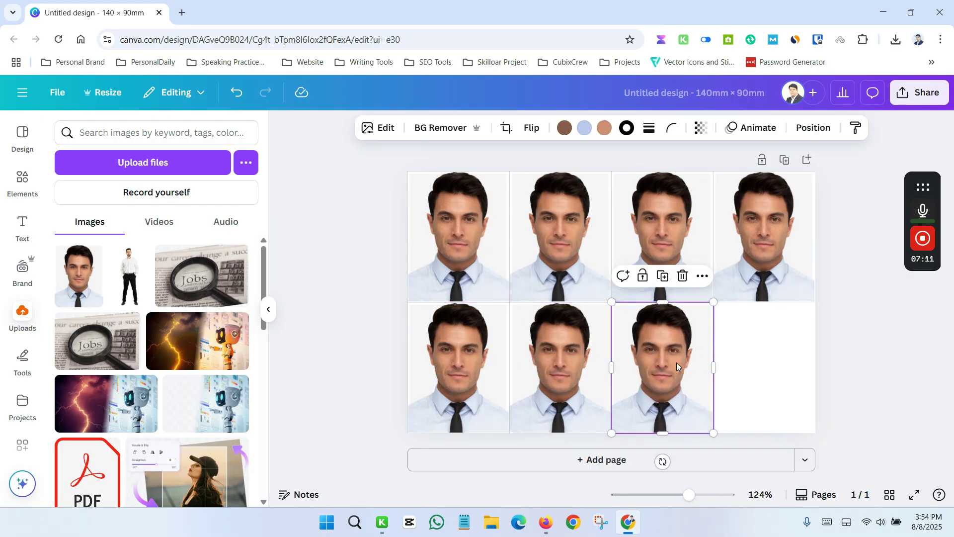
key(ctrl+d)
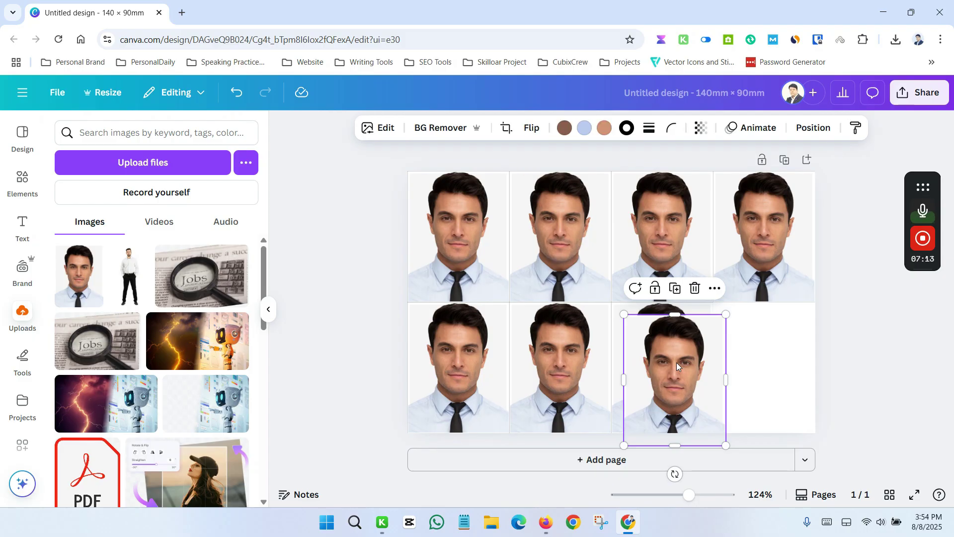
drag(677, 367, 773, 352)
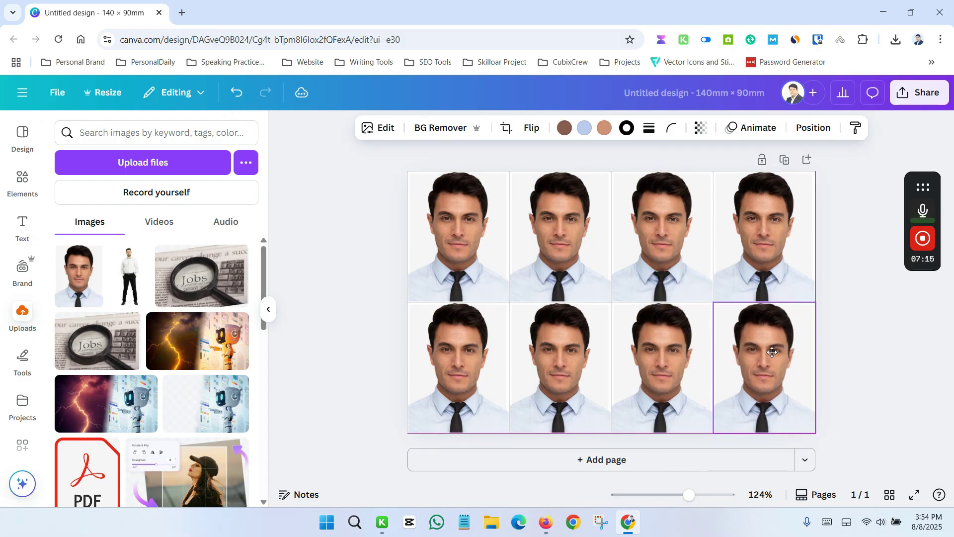
- Set the top-left photo's stroke to none with weight 0, removing its border
click(853, 357)
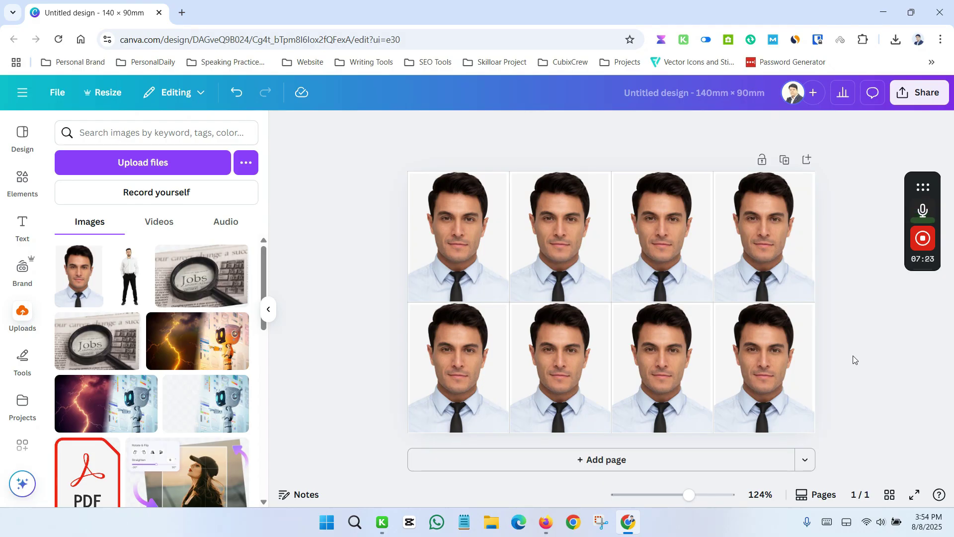
click(437, 208)
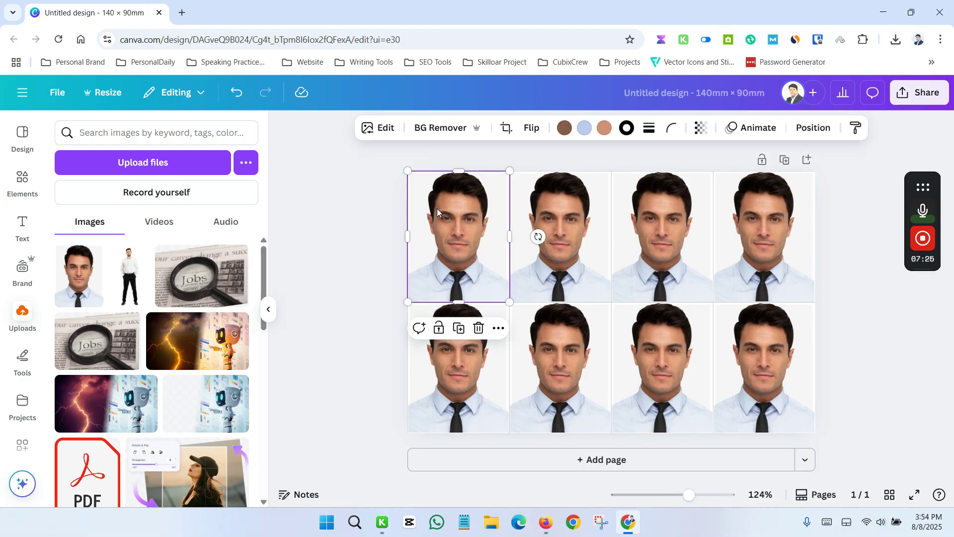
click(651, 131)
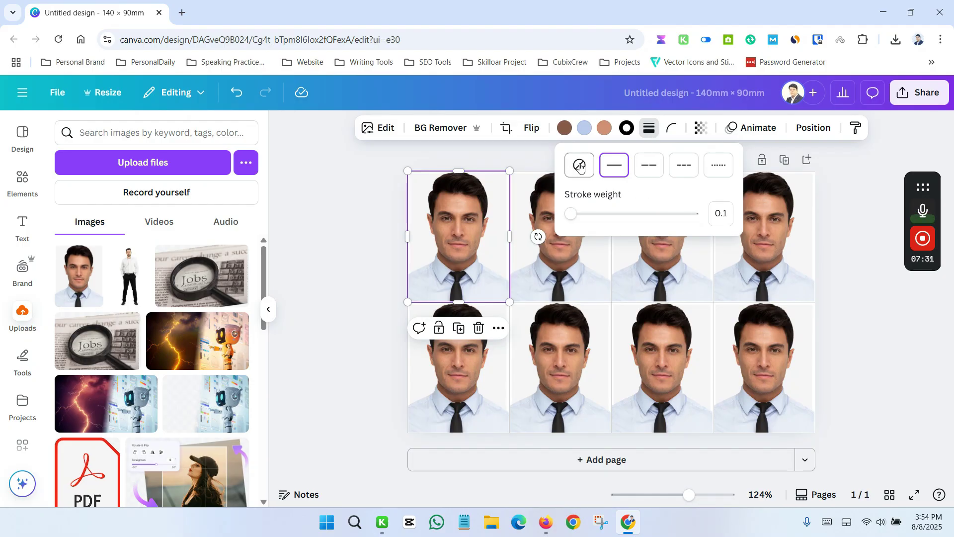
click(724, 215)
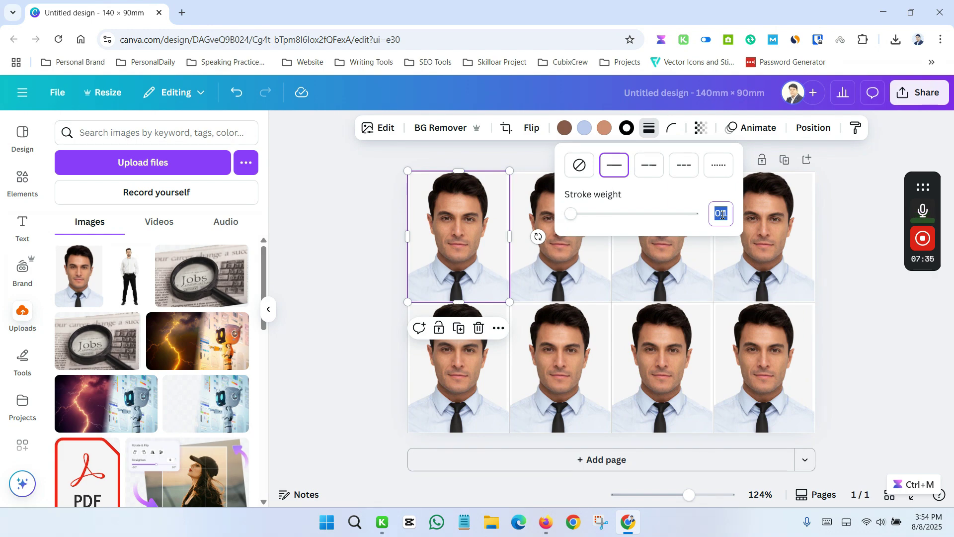
key(BackSpace)
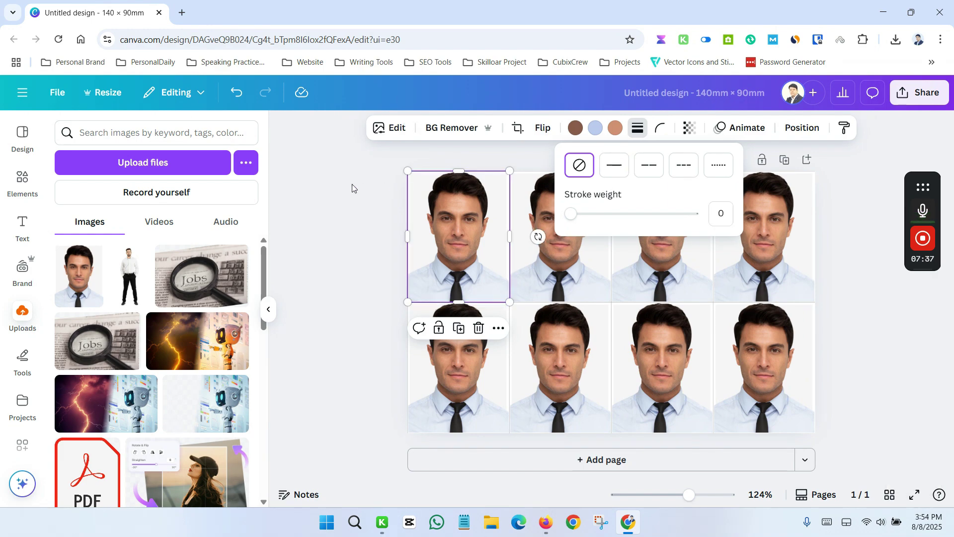
click(353, 188)
click(331, 196)
click(435, 205)
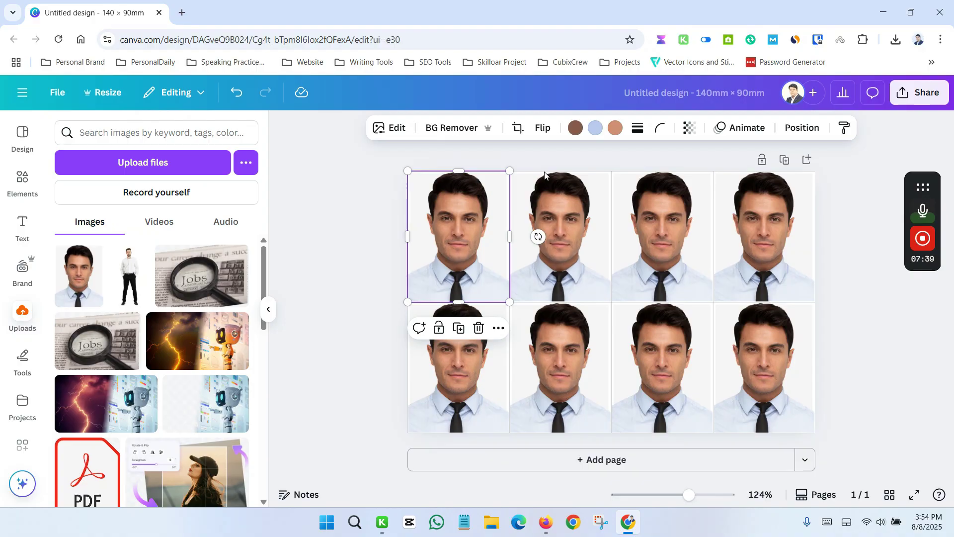
- Paste the borderless style onto the other three top-row photos using Copy style
click(847, 131)
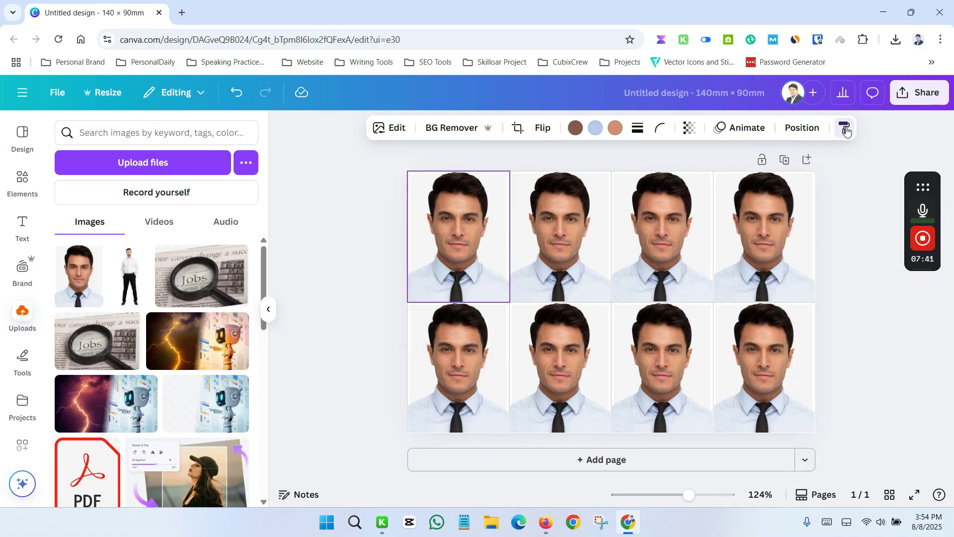
click(556, 214)
click(557, 215)
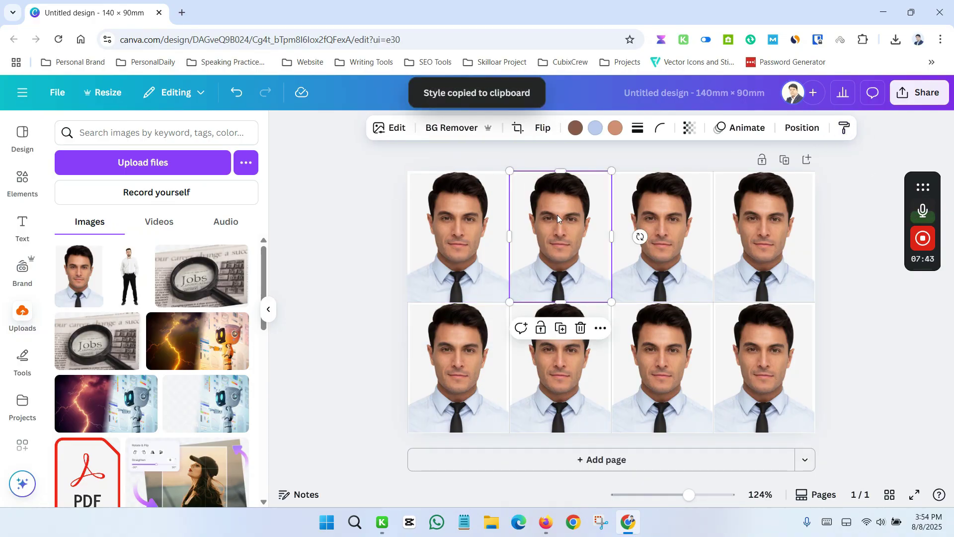
click(886, 293)
click(565, 210)
click(847, 129)
click(684, 219)
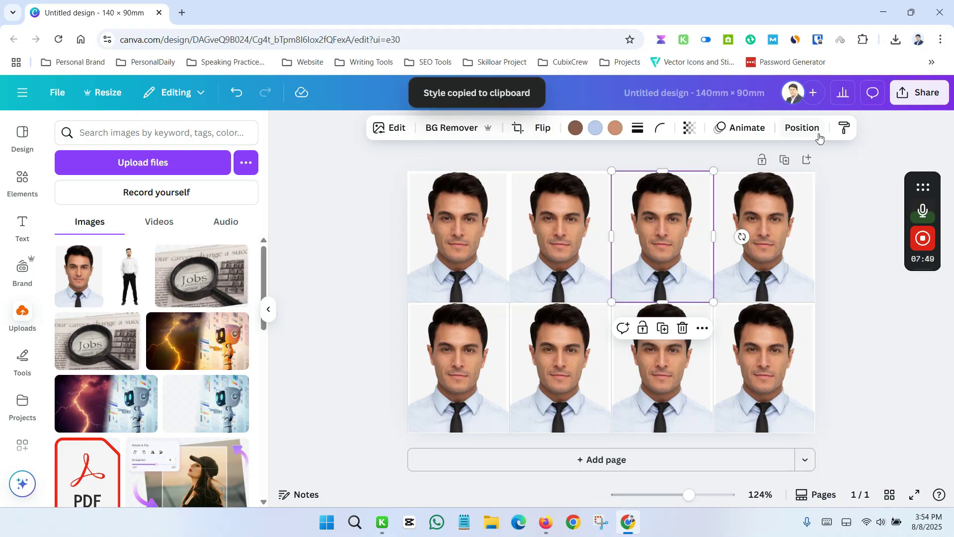
click(844, 129)
click(759, 226)
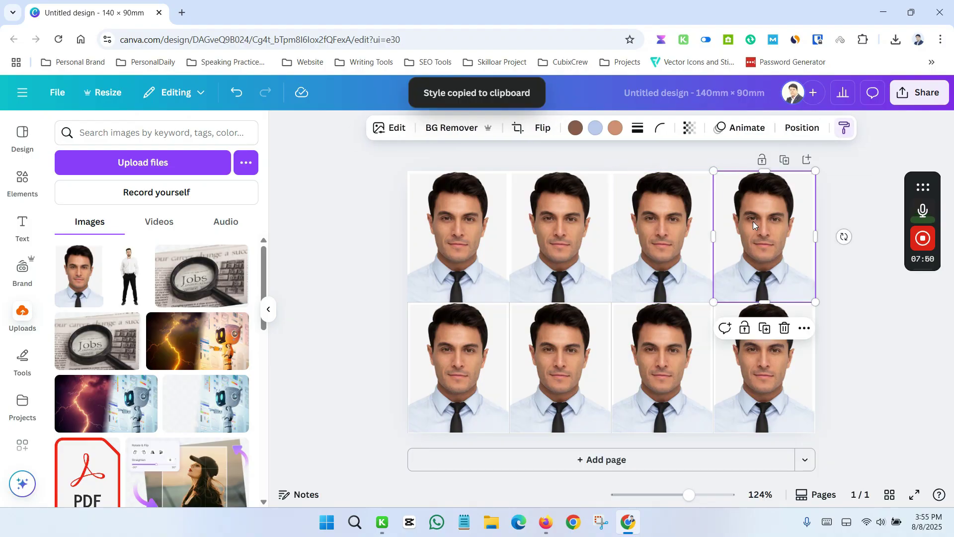
click(893, 356)
- Apply the borderless style to the first and second bottom-row photos
click(445, 231)
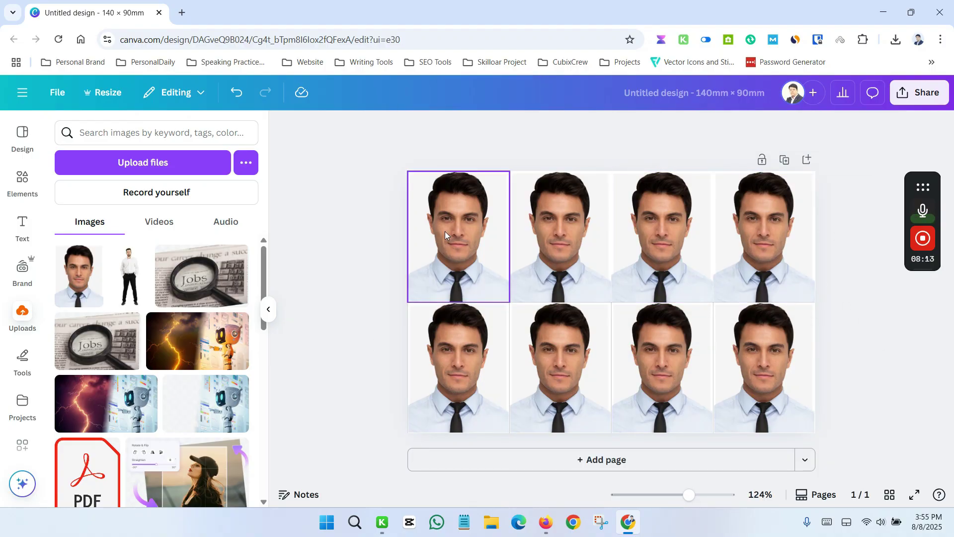
click(845, 128)
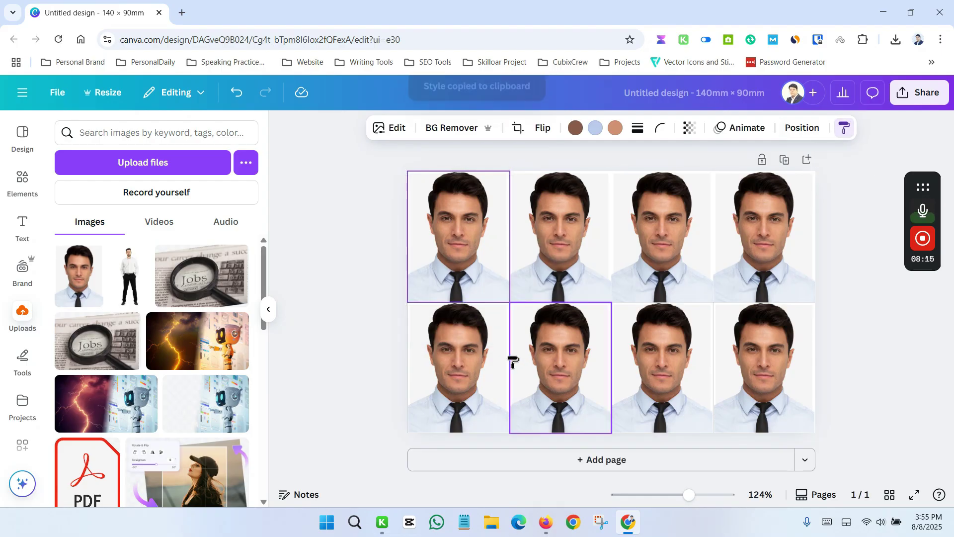
click(441, 368)
click(350, 376)
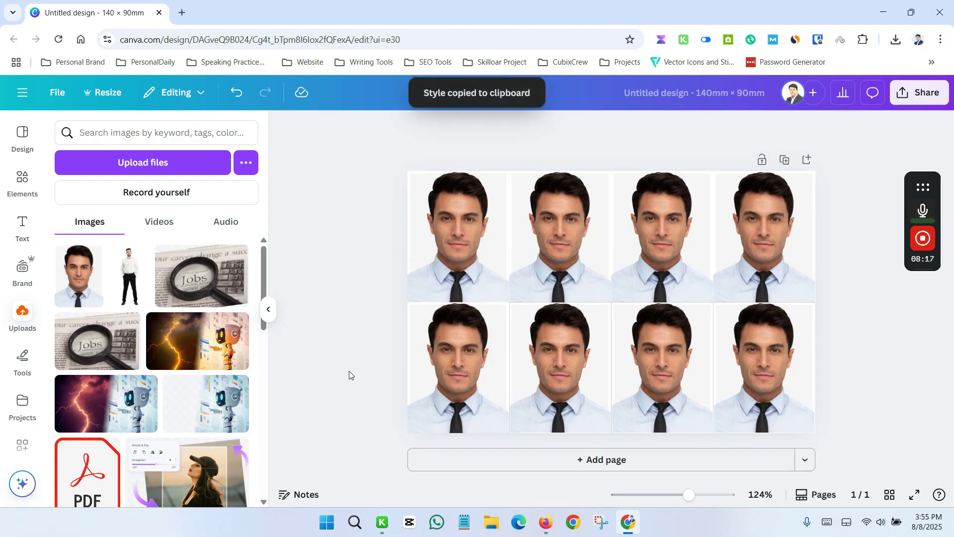
click(474, 362)
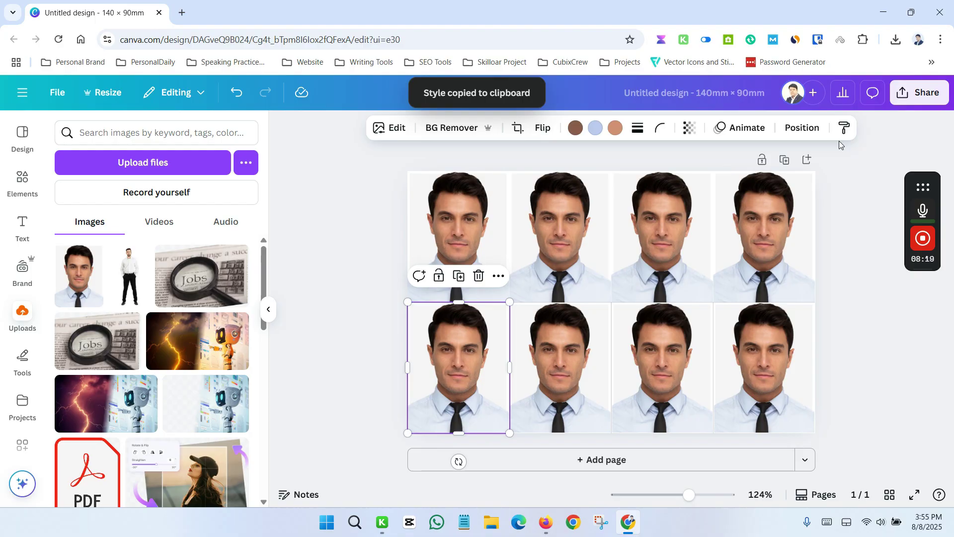
shift+click(565, 366)
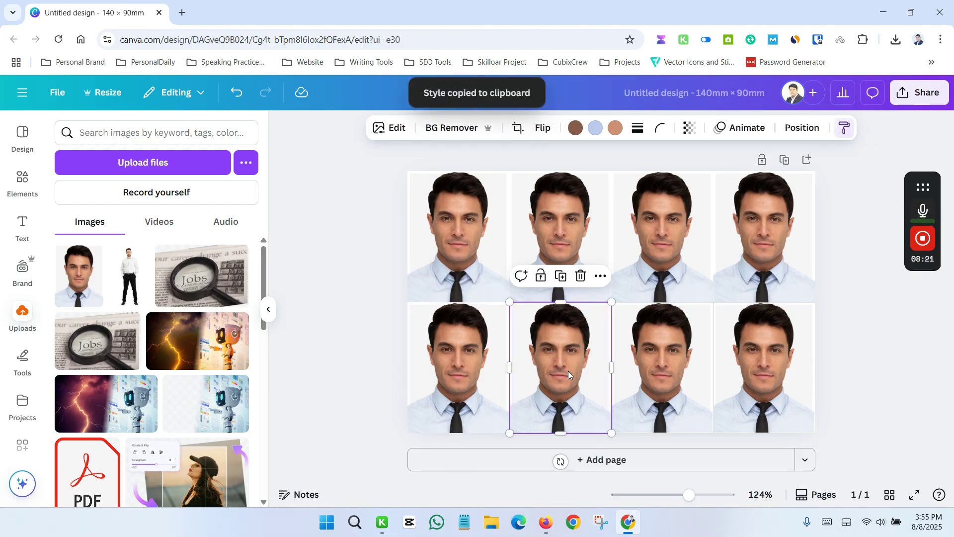
click(380, 377)
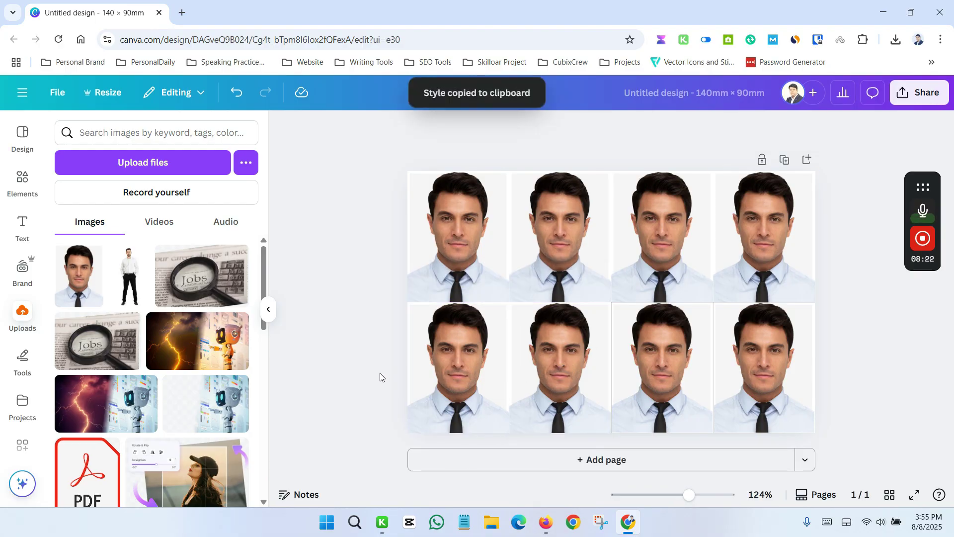
- Apply the borderless style to the third and fourth bottom-row photos
click(562, 359)
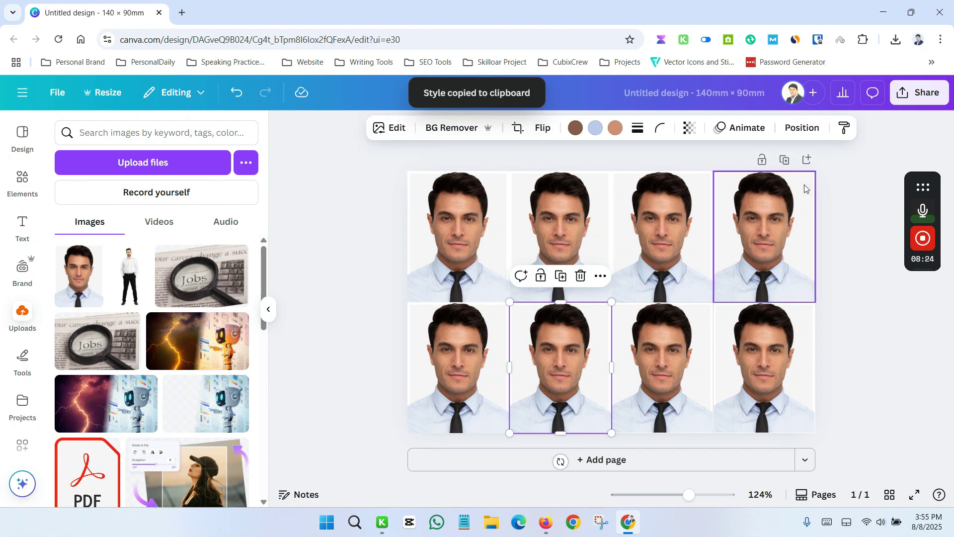
click(845, 128)
click(667, 378)
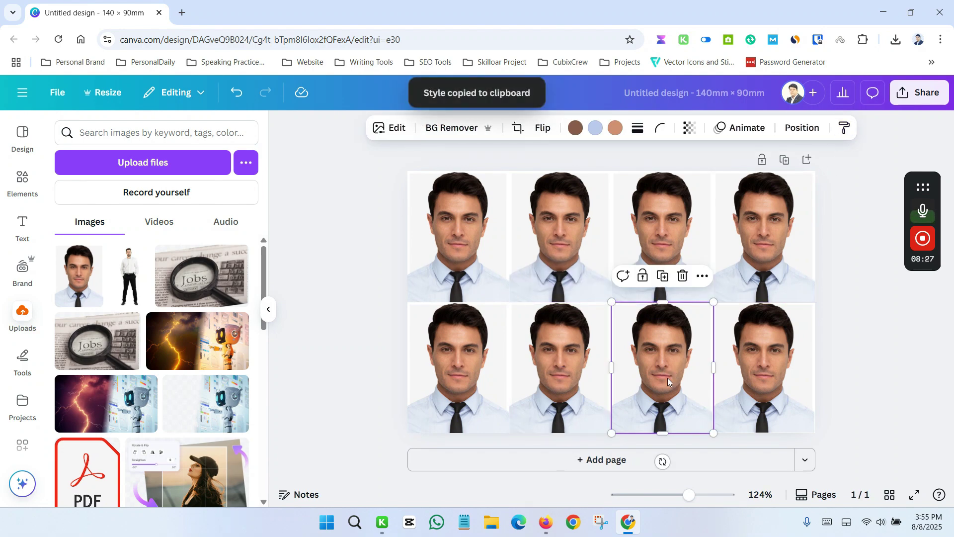
click(871, 368)
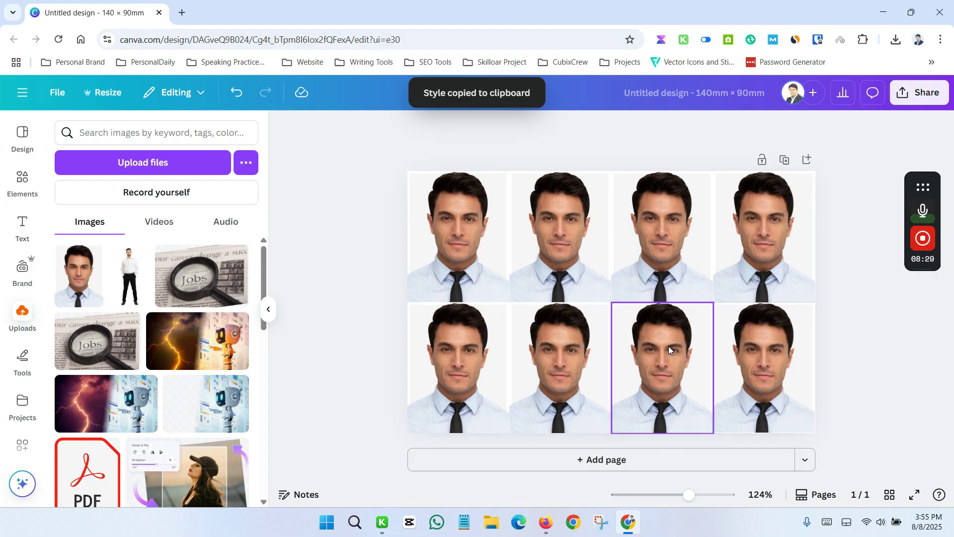
click(642, 342)
click(844, 128)
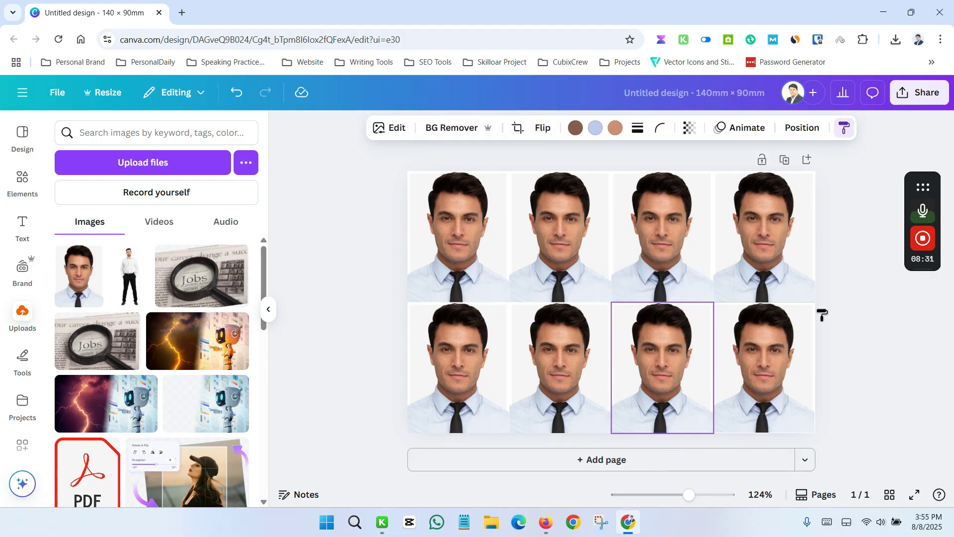
click(756, 356)
click(872, 375)
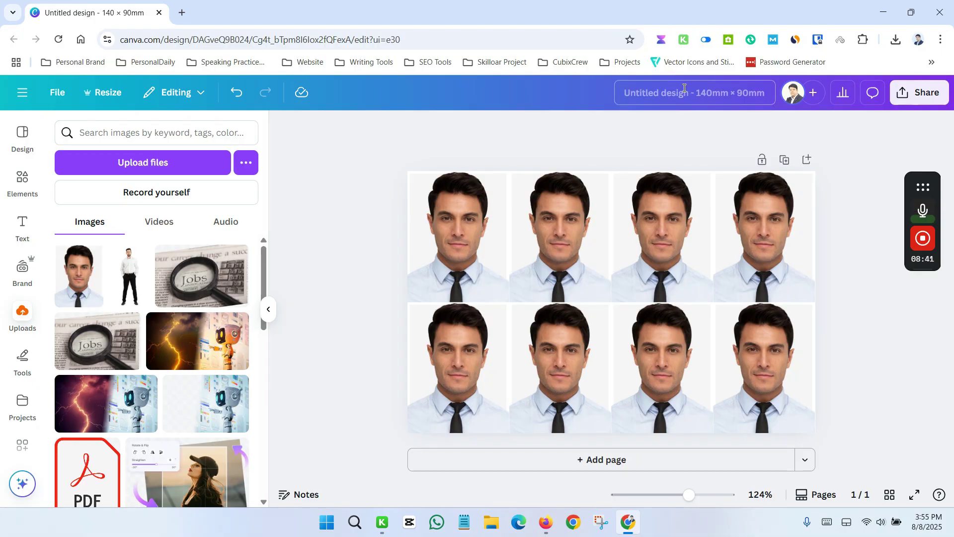
- Retitle the design 'My Passport Image', correcting the mistyped word
click(741, 95)
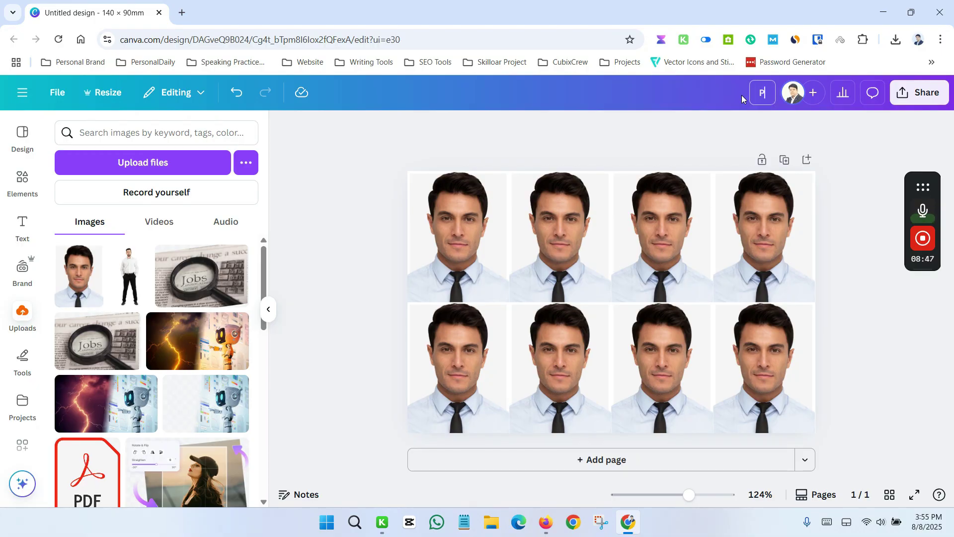
text(My Passport)
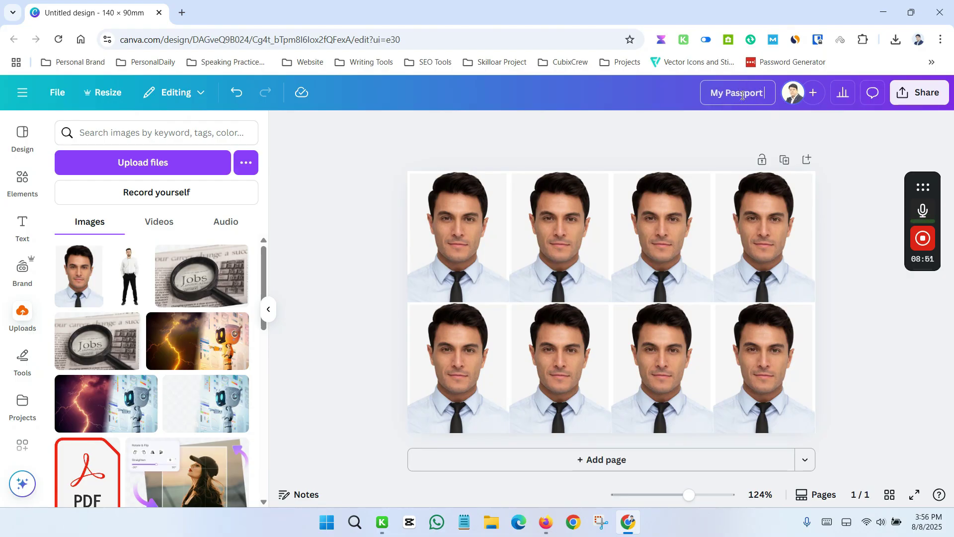
text( Simage)
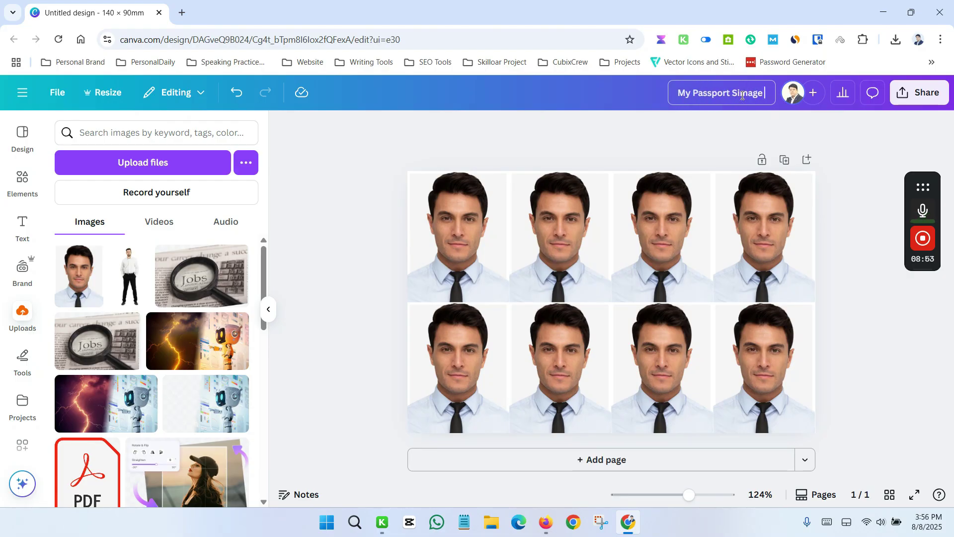
key(BackSpace)
key(BackSpace)
key(BackSpace)
key(BackSpace)
key(BackSpace)
key(BackSpace)
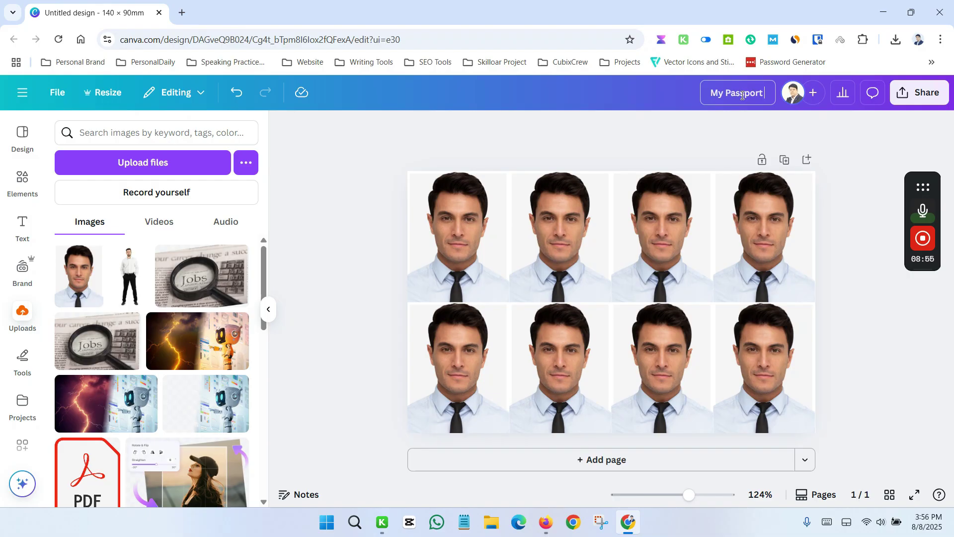
text(Image)
click(848, 151)
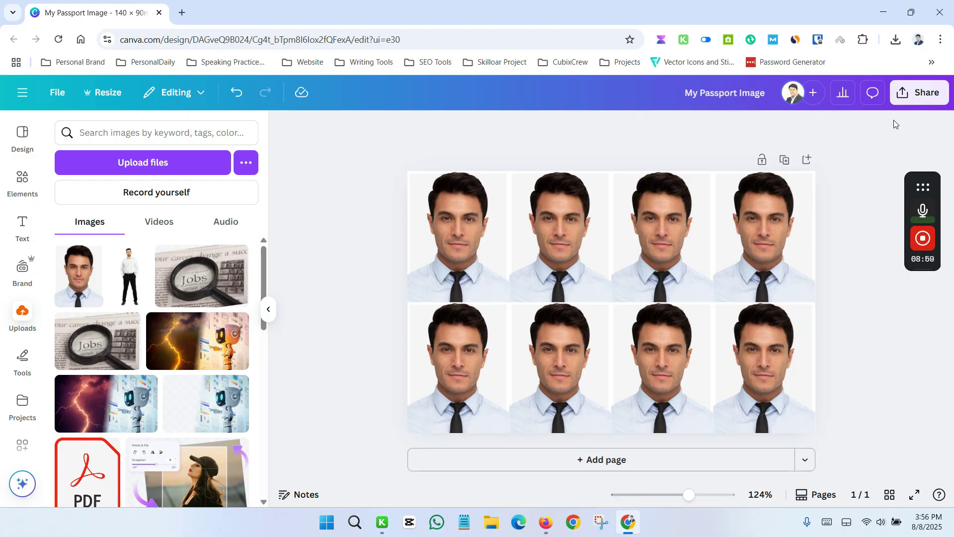
click(926, 97)
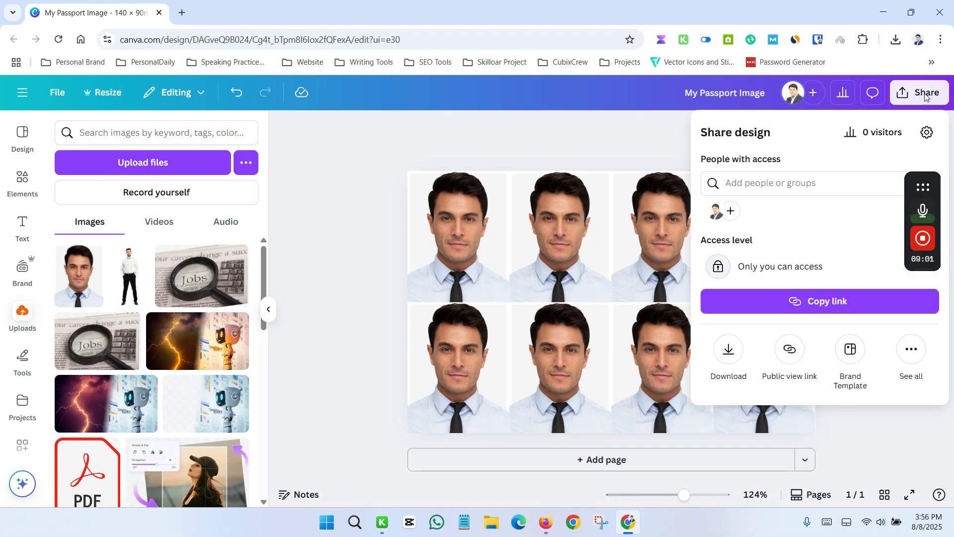
- Download the 'My Passport Image' sheet with file type PDF Print
click(729, 351)
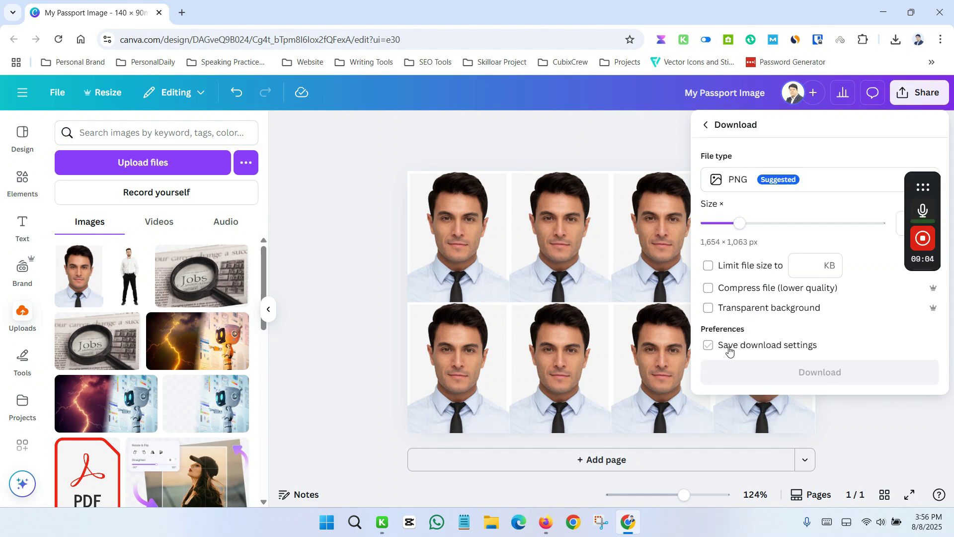
click(813, 185)
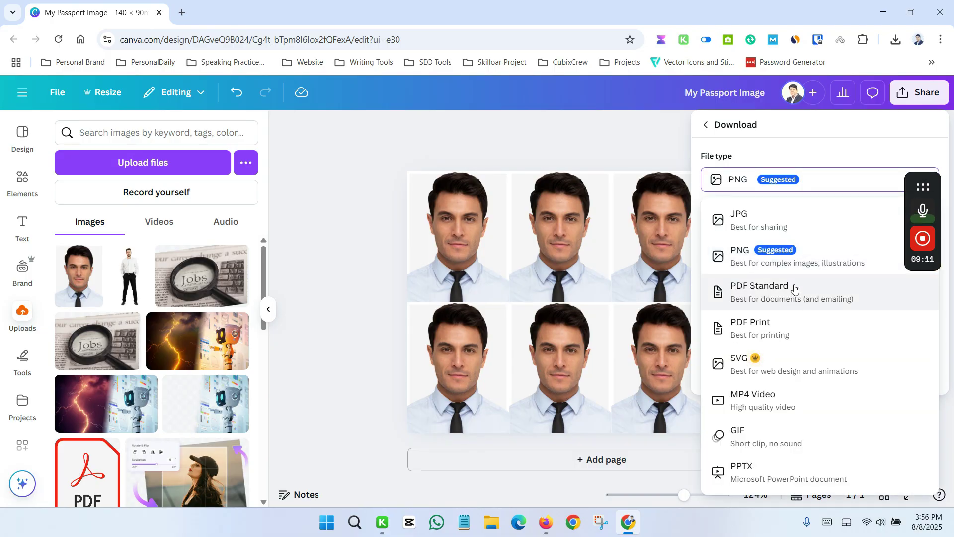
click(748, 333)
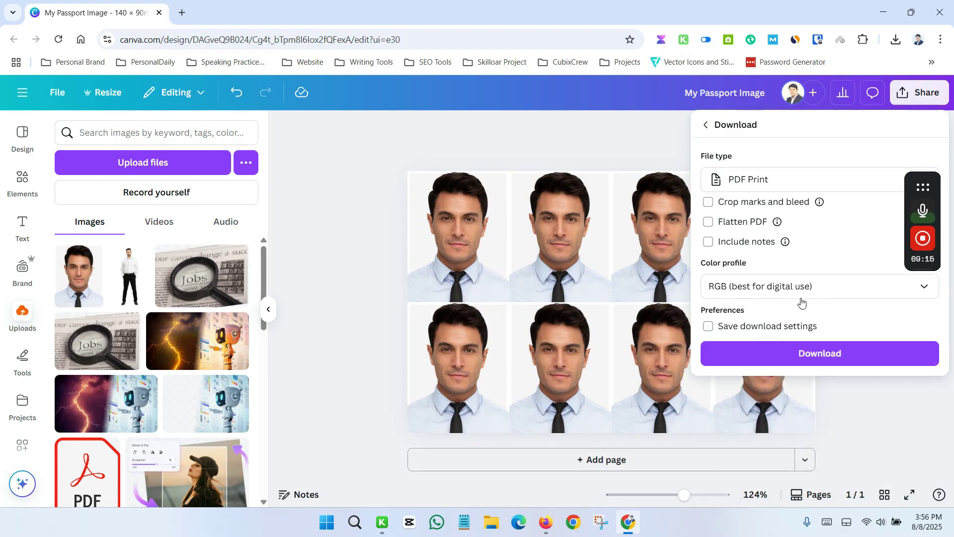
click(847, 355)
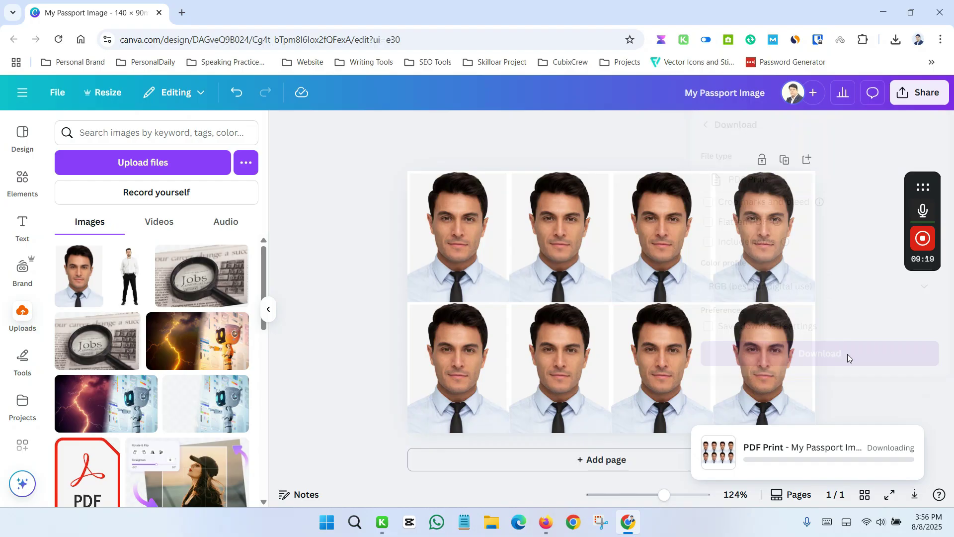